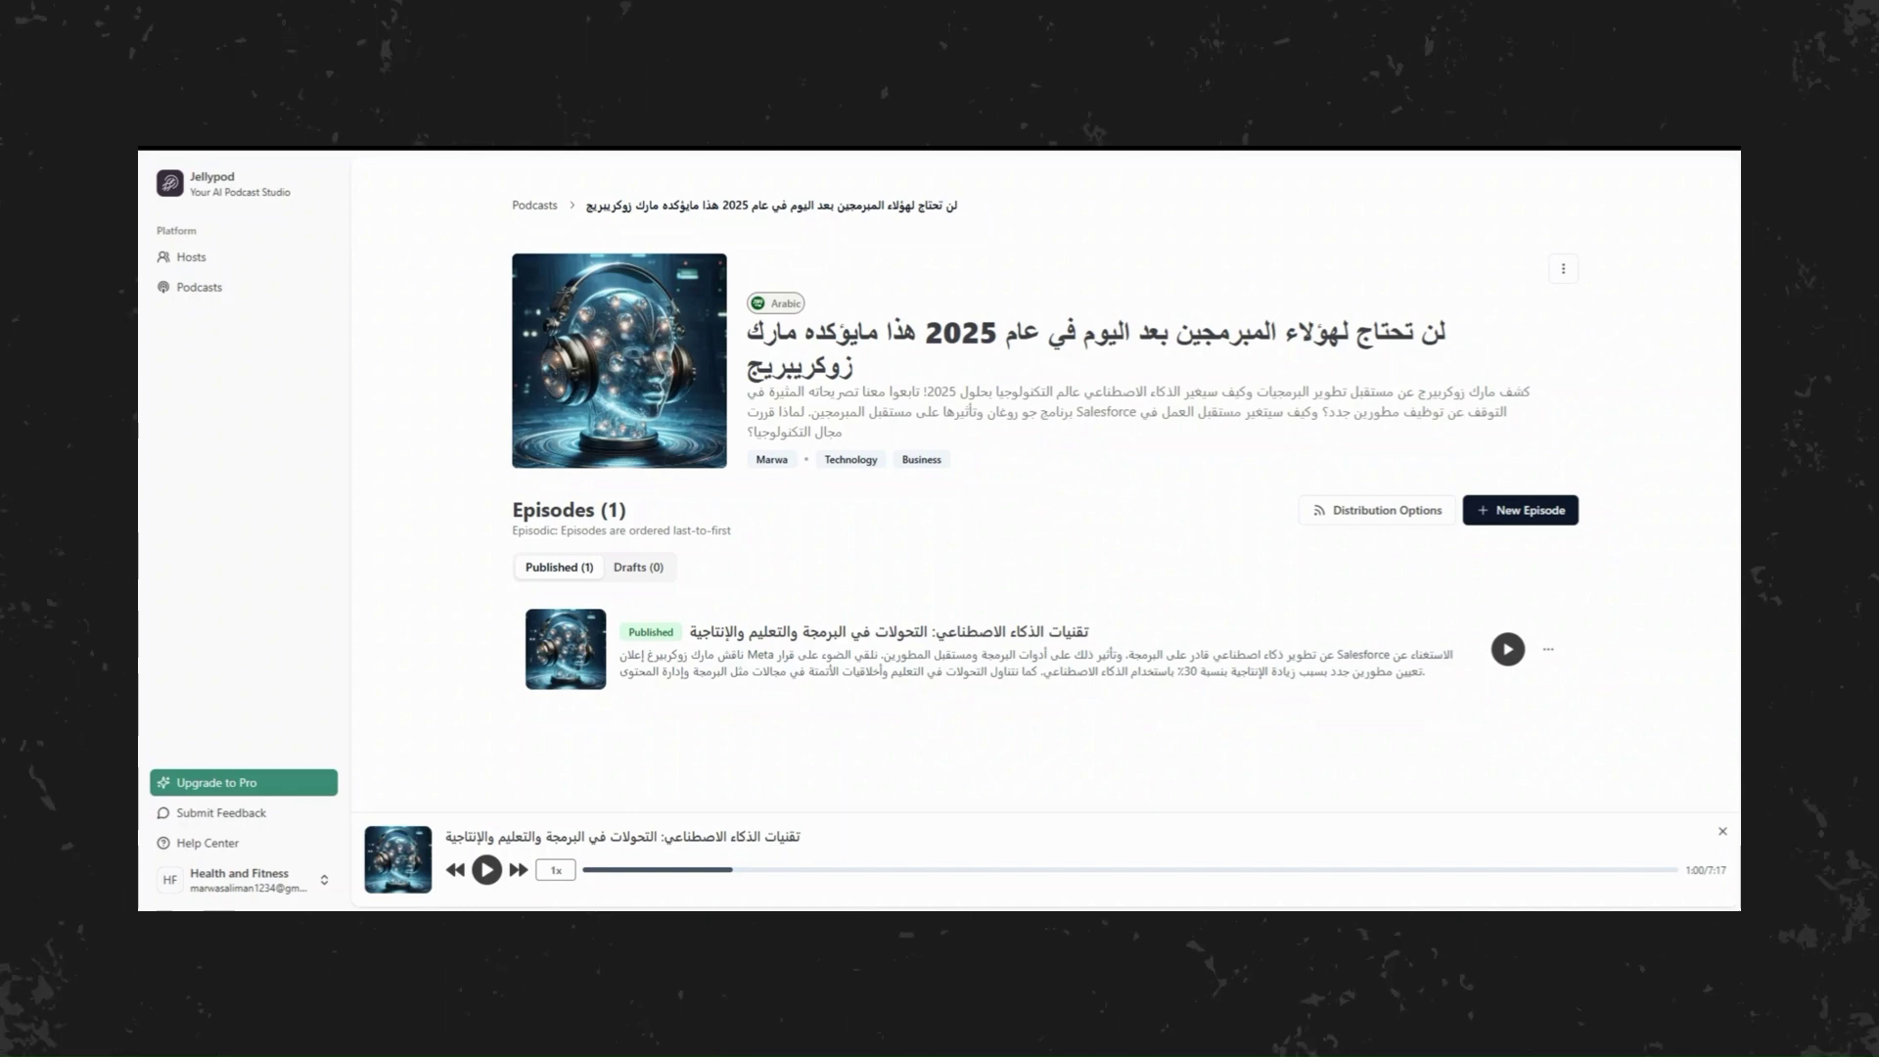
Review the available subscription plans, then return to the podcast list.
{"action": "left_click", "coordinate": [248, 794]}
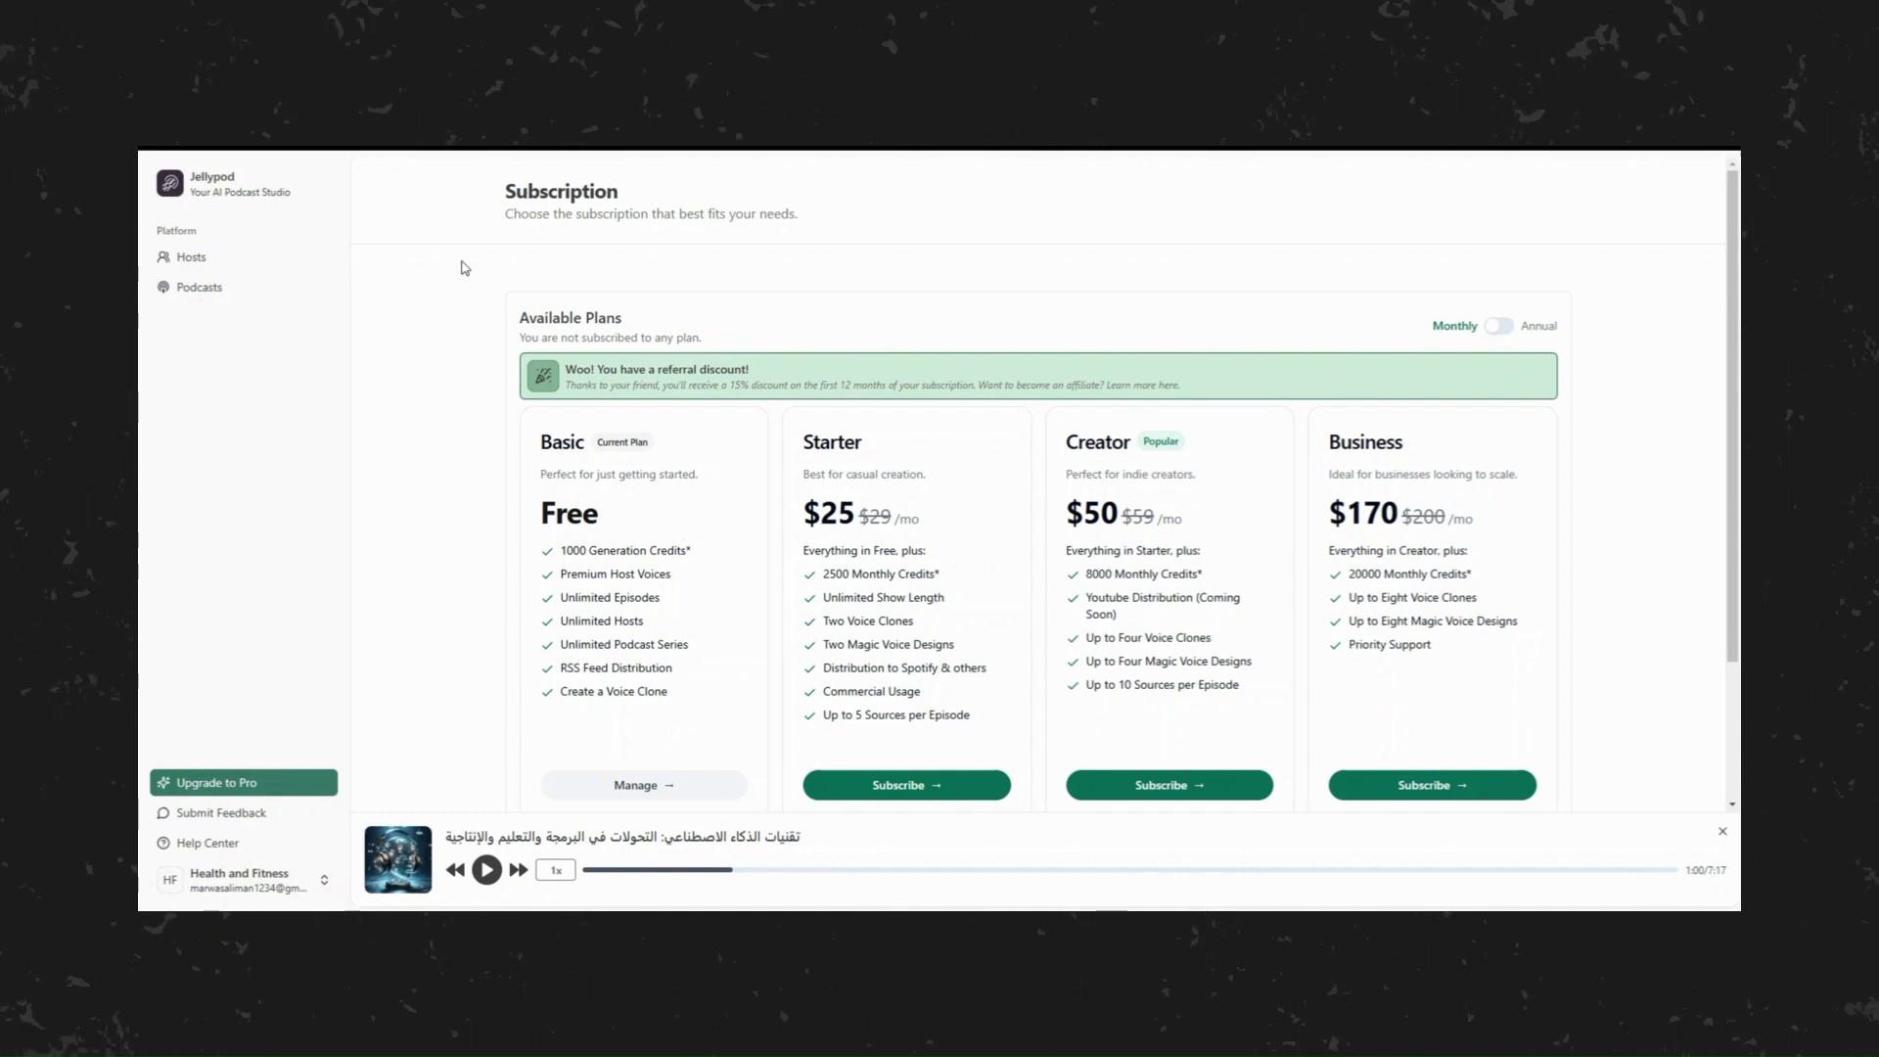
{"action": "left_click", "coordinate": [228, 188]}
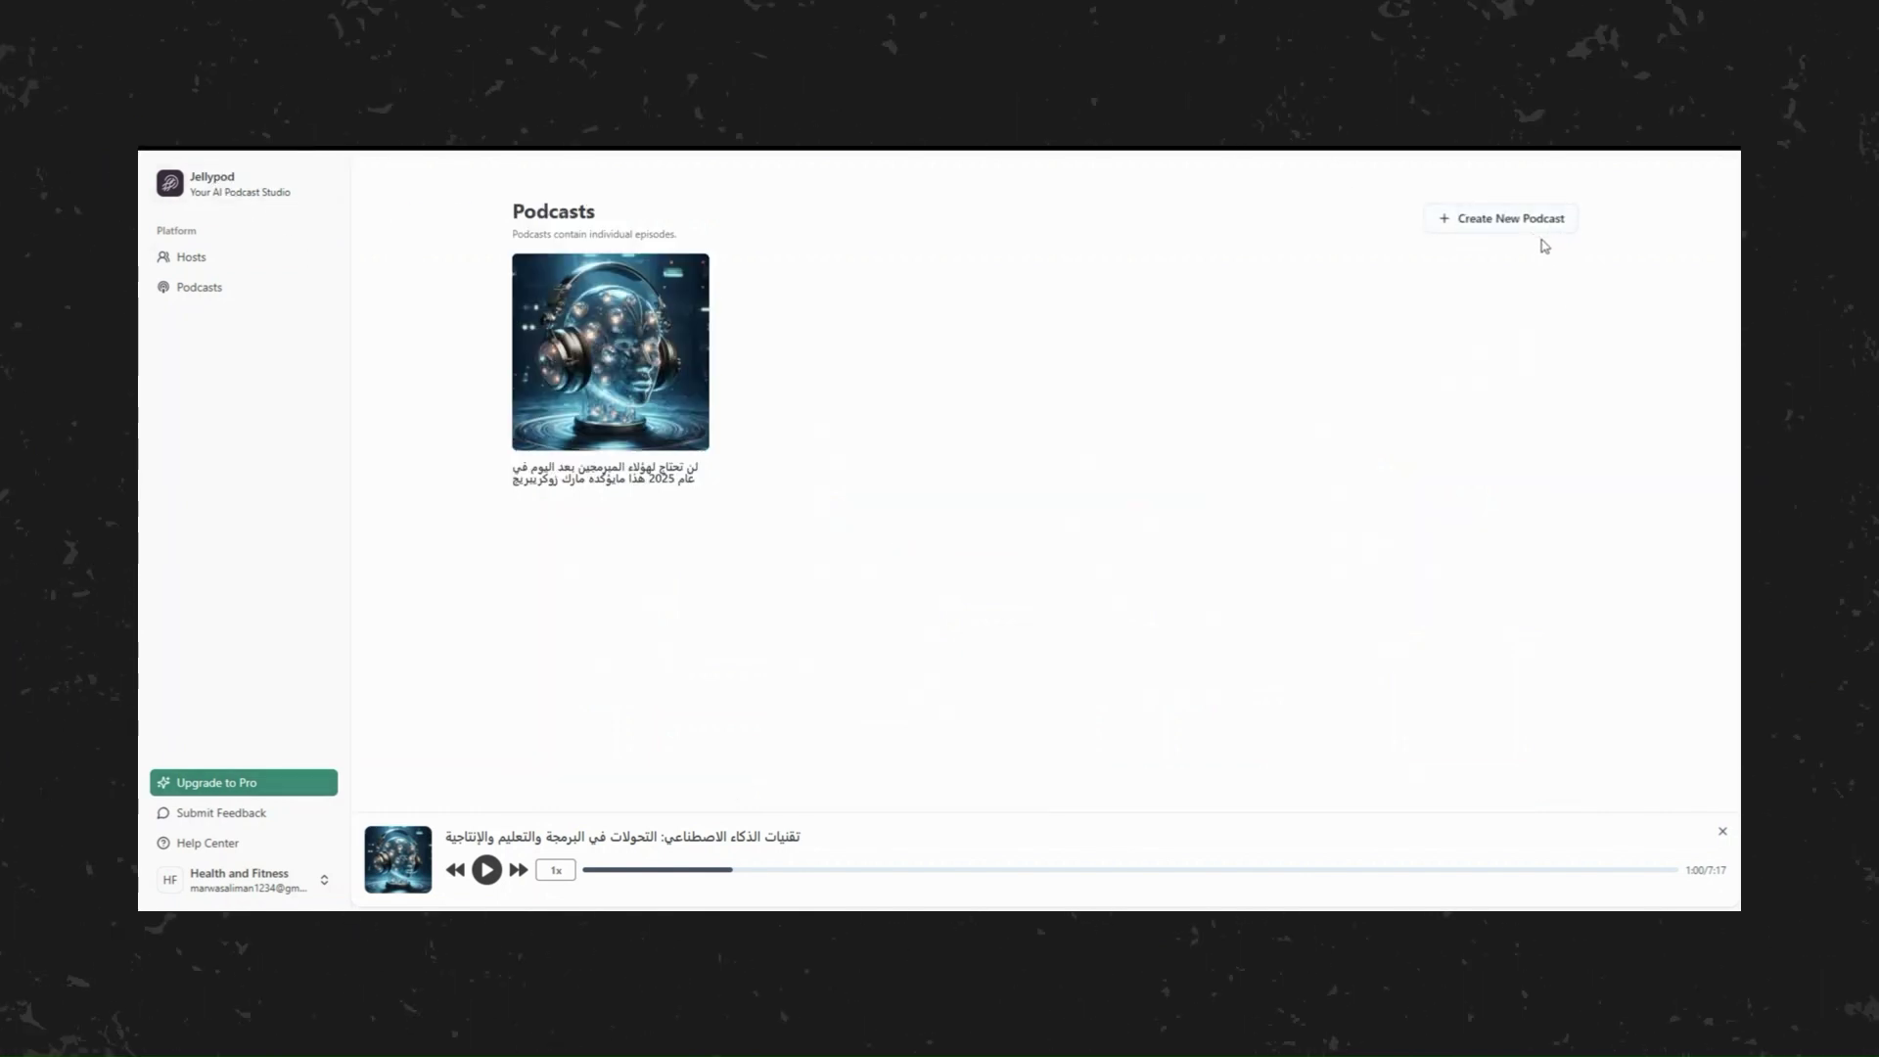
Start a new podcast and title it "هل الذكاء الاصطناعي سيحل محل الانسان قريبا، وسيفقد الكثير من الوظائف".
{"action": "left_click", "coordinate": [1484, 228]}
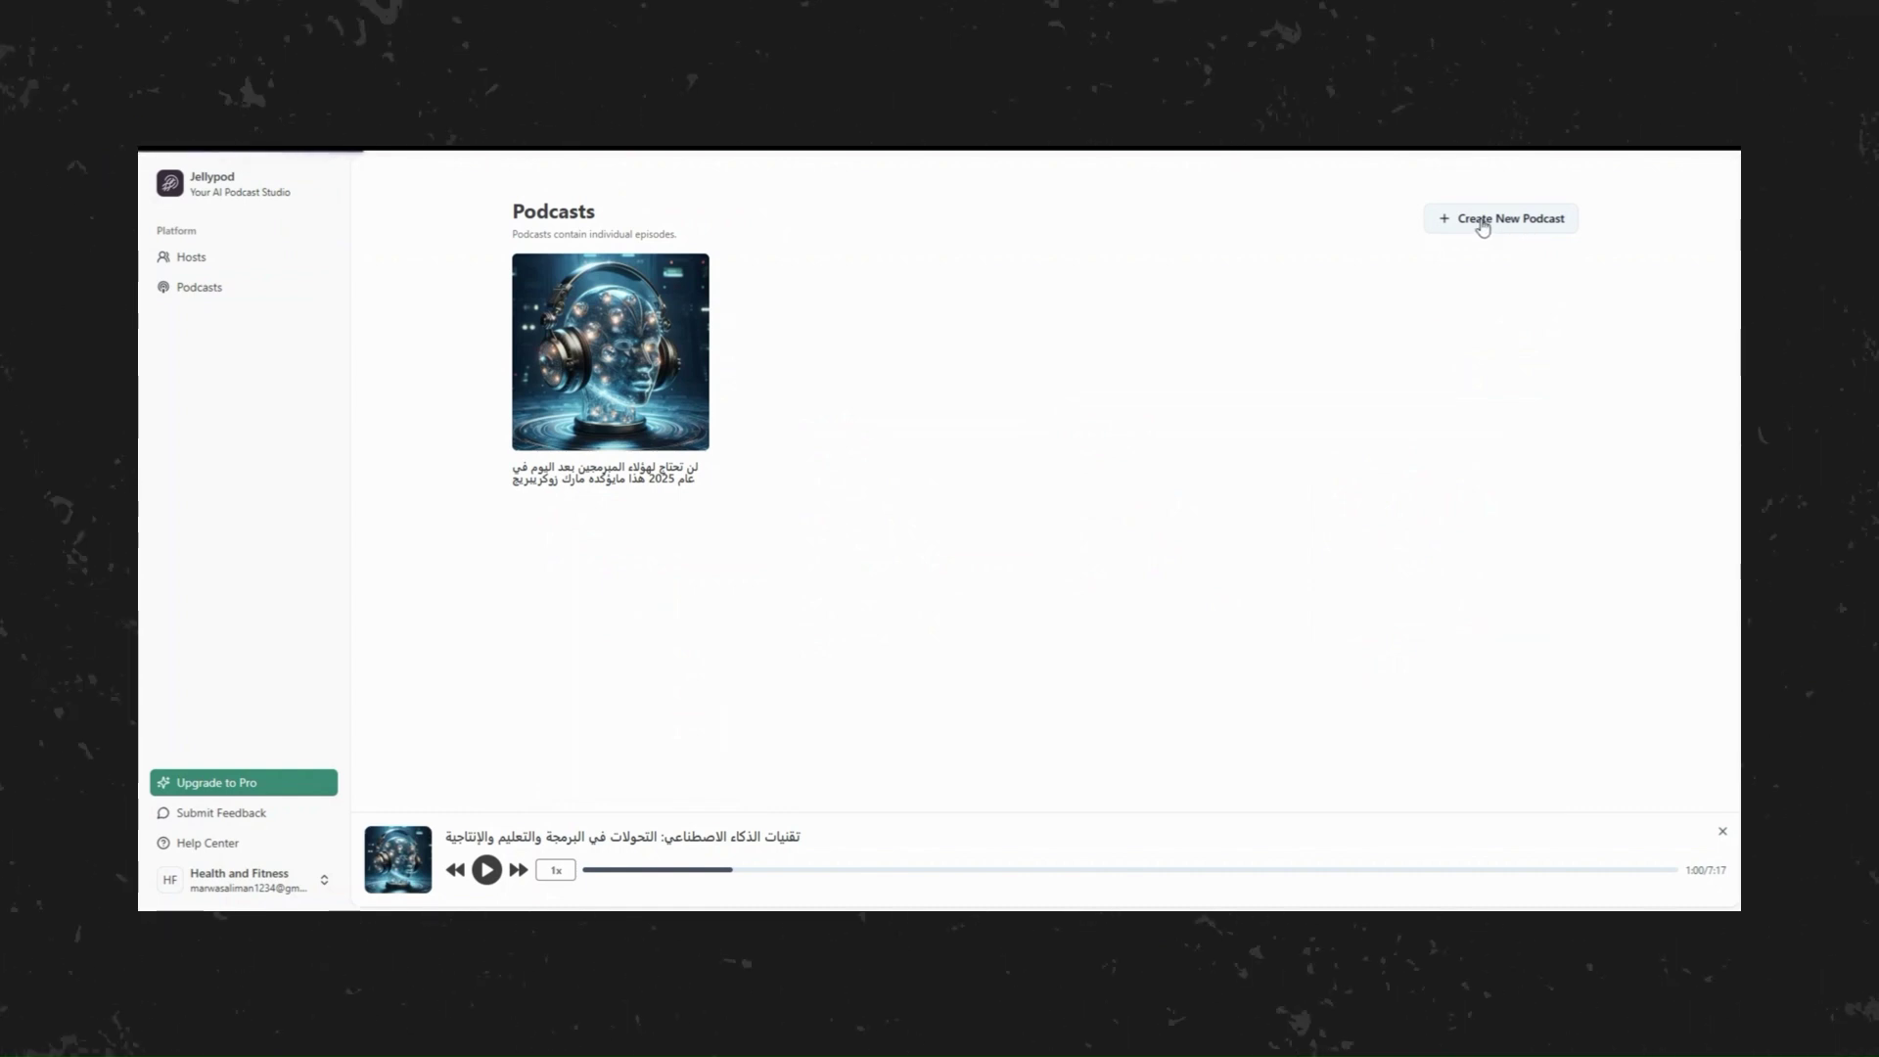
{"action": "left_click", "coordinate": [744, 294]}
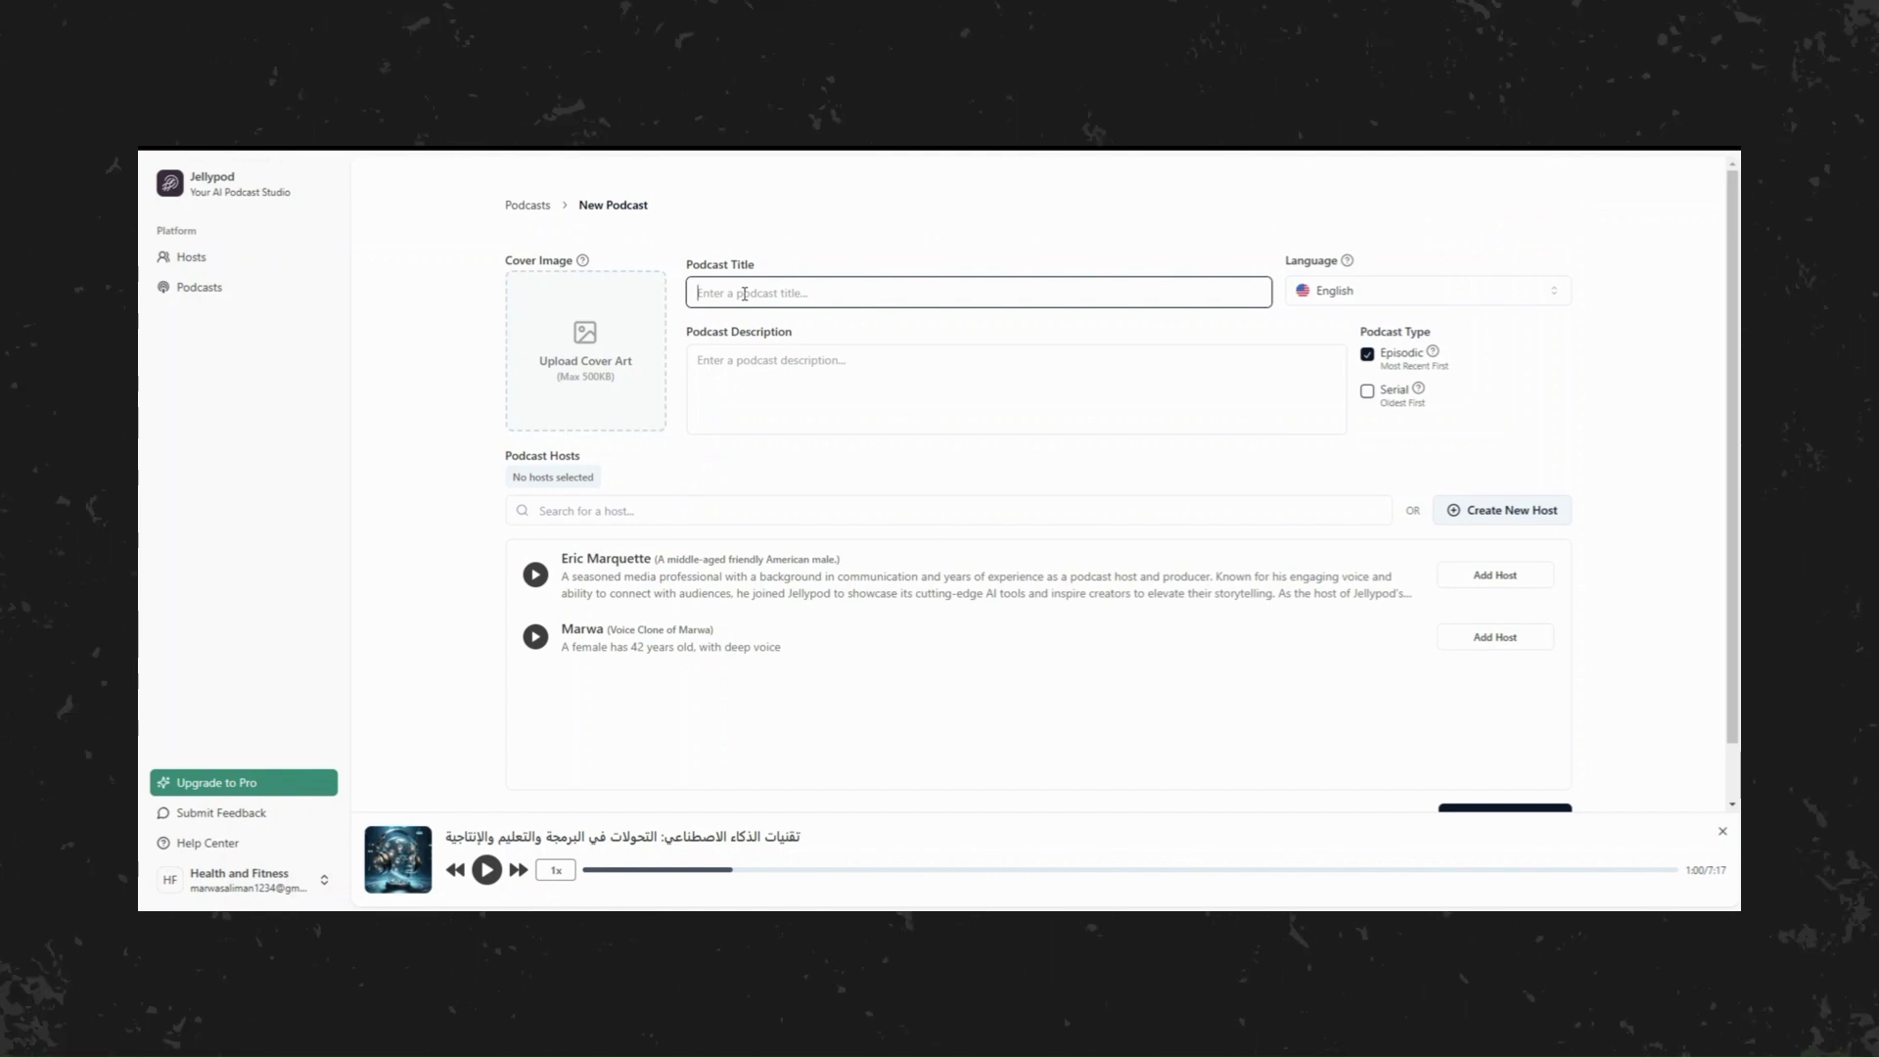
{"action": "type", "text": "هل الذكاء الاصطناعي سيحل محل الانسان قريبا. وسيفقد الكثير من الوظائف"}
{"action": "left_click", "coordinate": [1094, 301]}
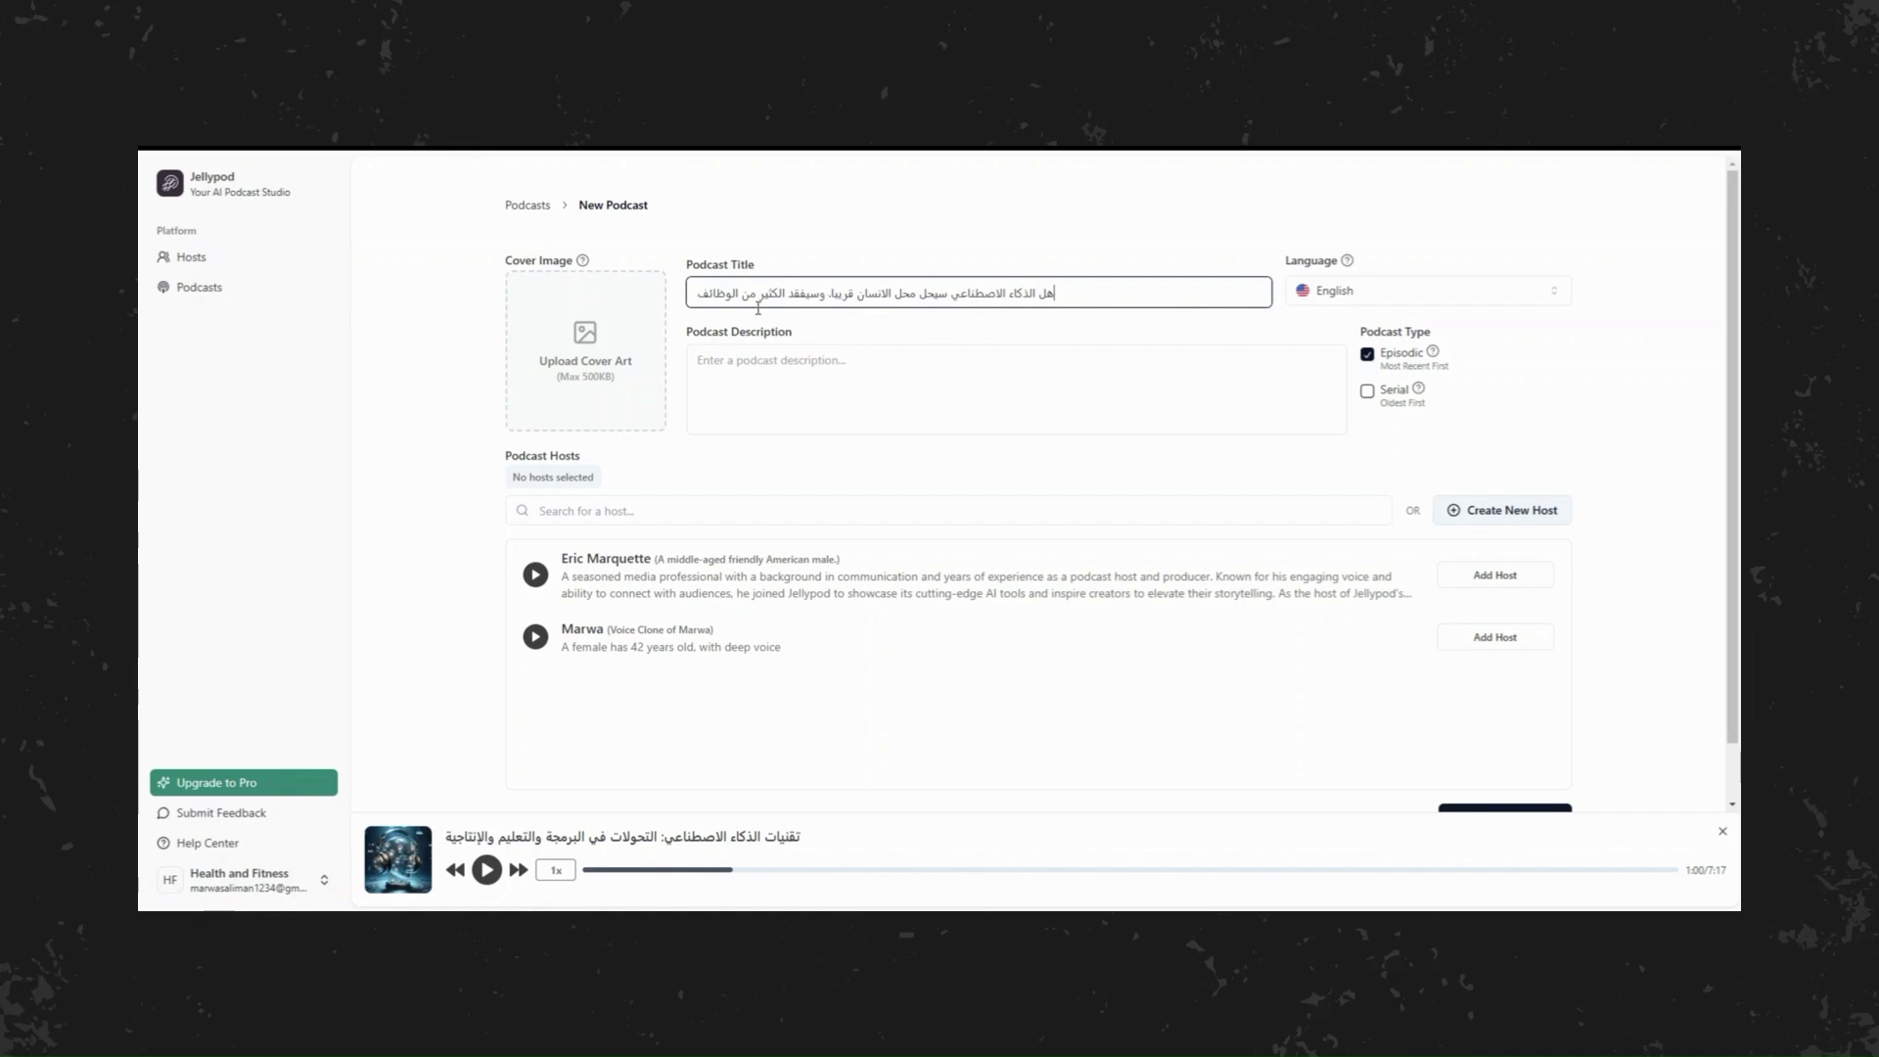
Copy the podcast title's text into the podcast description.
{"action": "left_click", "coordinate": [775, 362]}
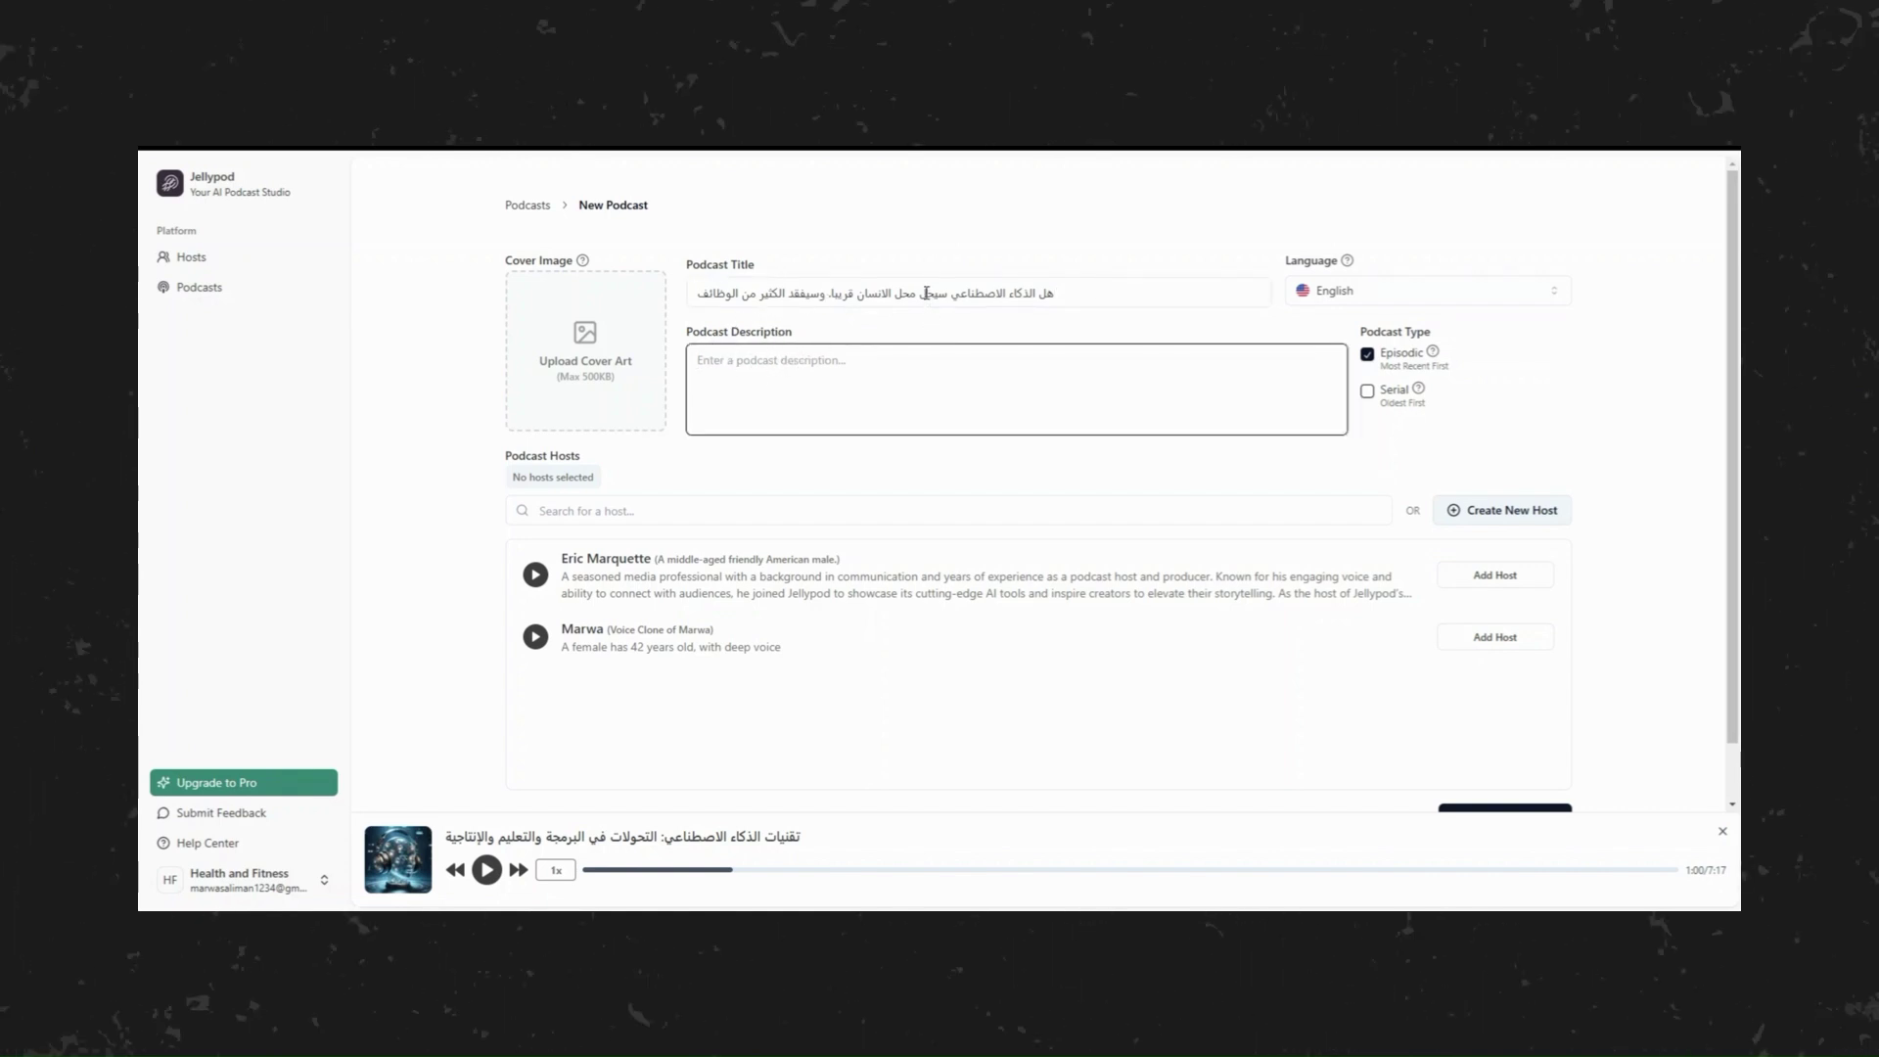
{"action": "key", "text": "shift+Tab"}
{"action": "key", "text": "ctrl+c"}
{"action": "left_click", "coordinate": [934, 376]}
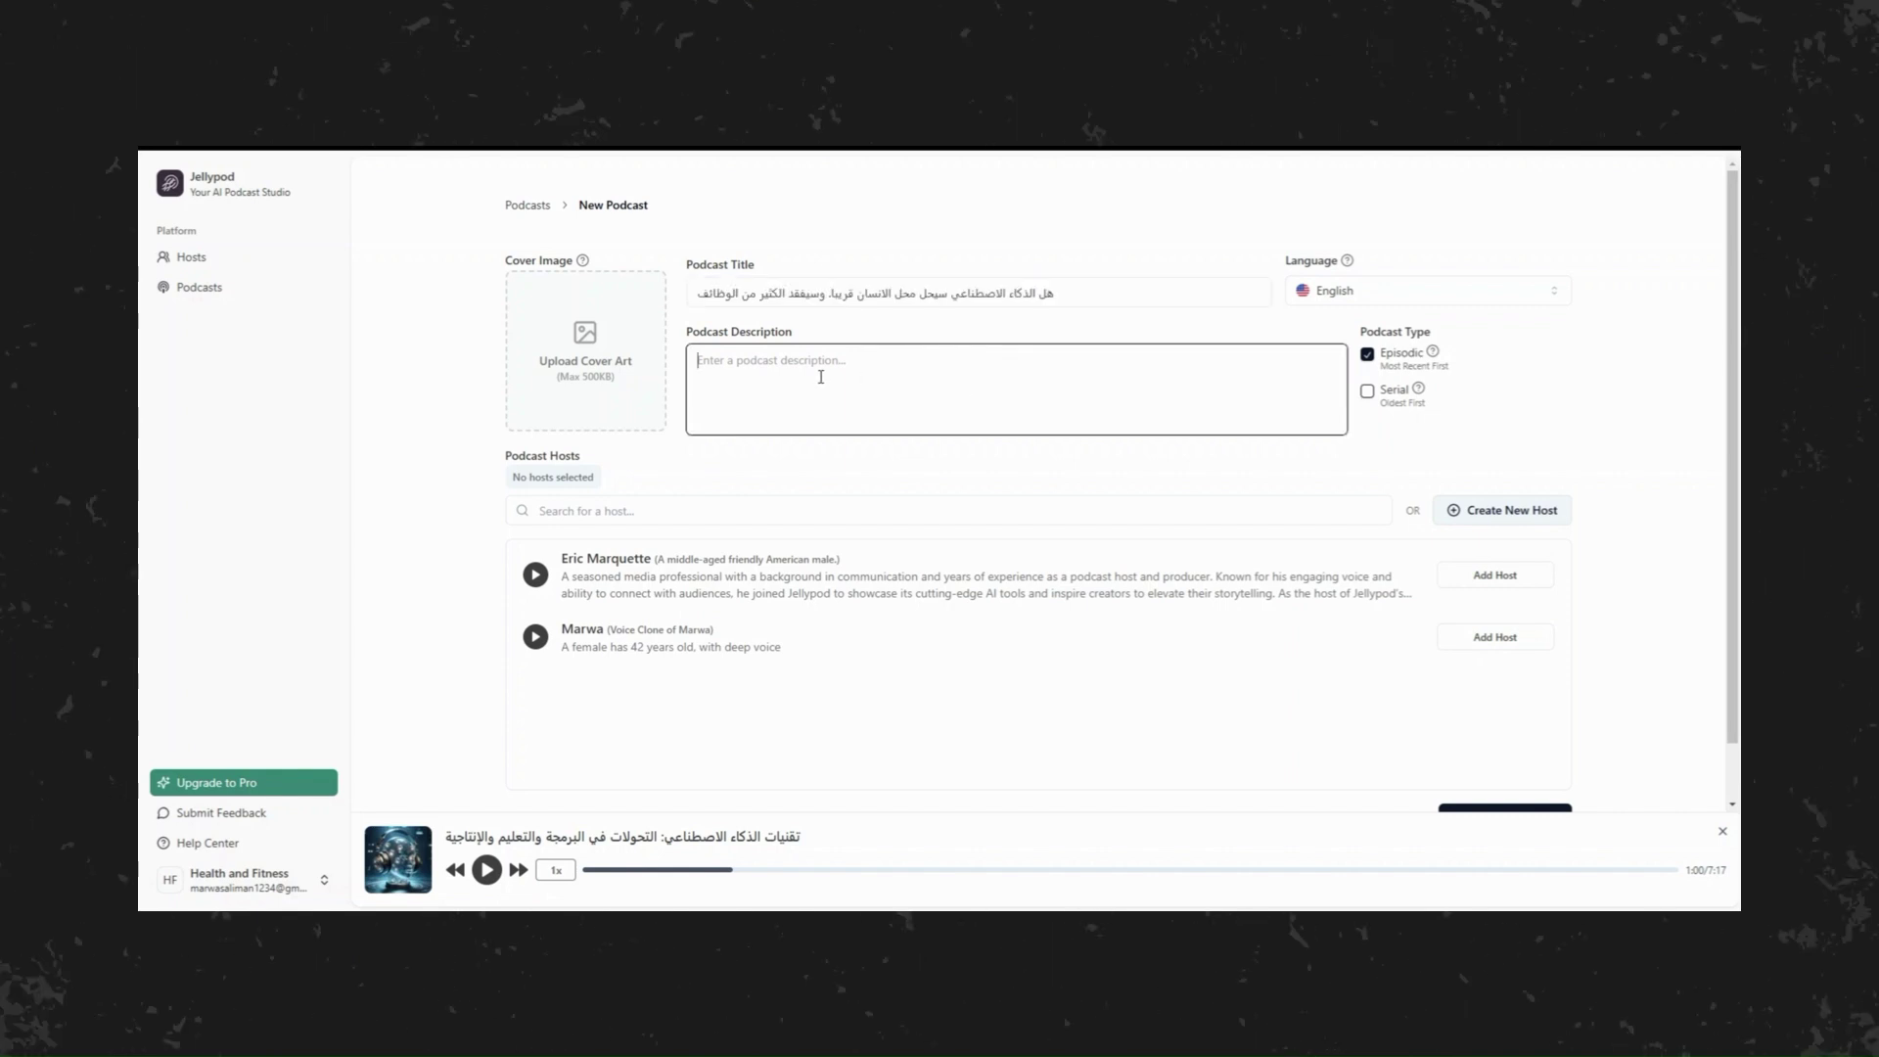
{"action": "key", "text": "ctrl+v"}
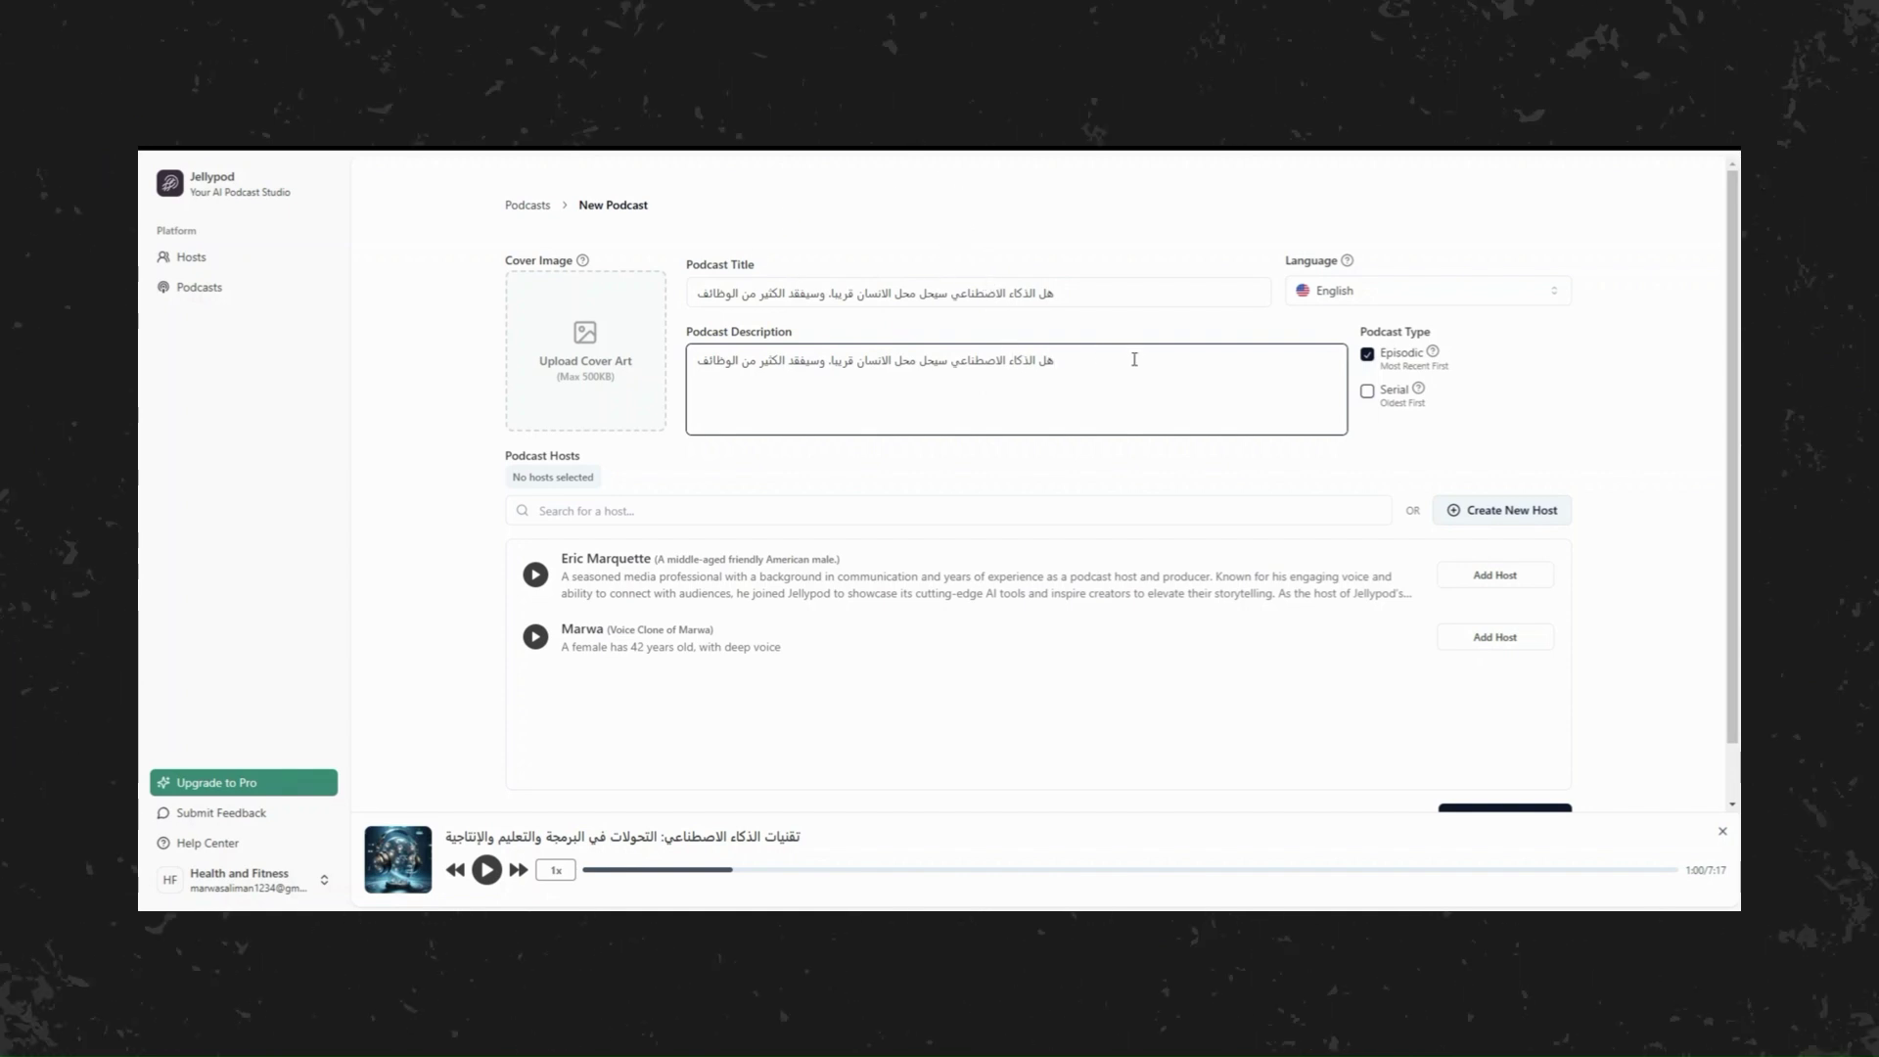
Set the new podcast's language to Arabic.
{"action": "left_click", "coordinate": [1360, 299]}
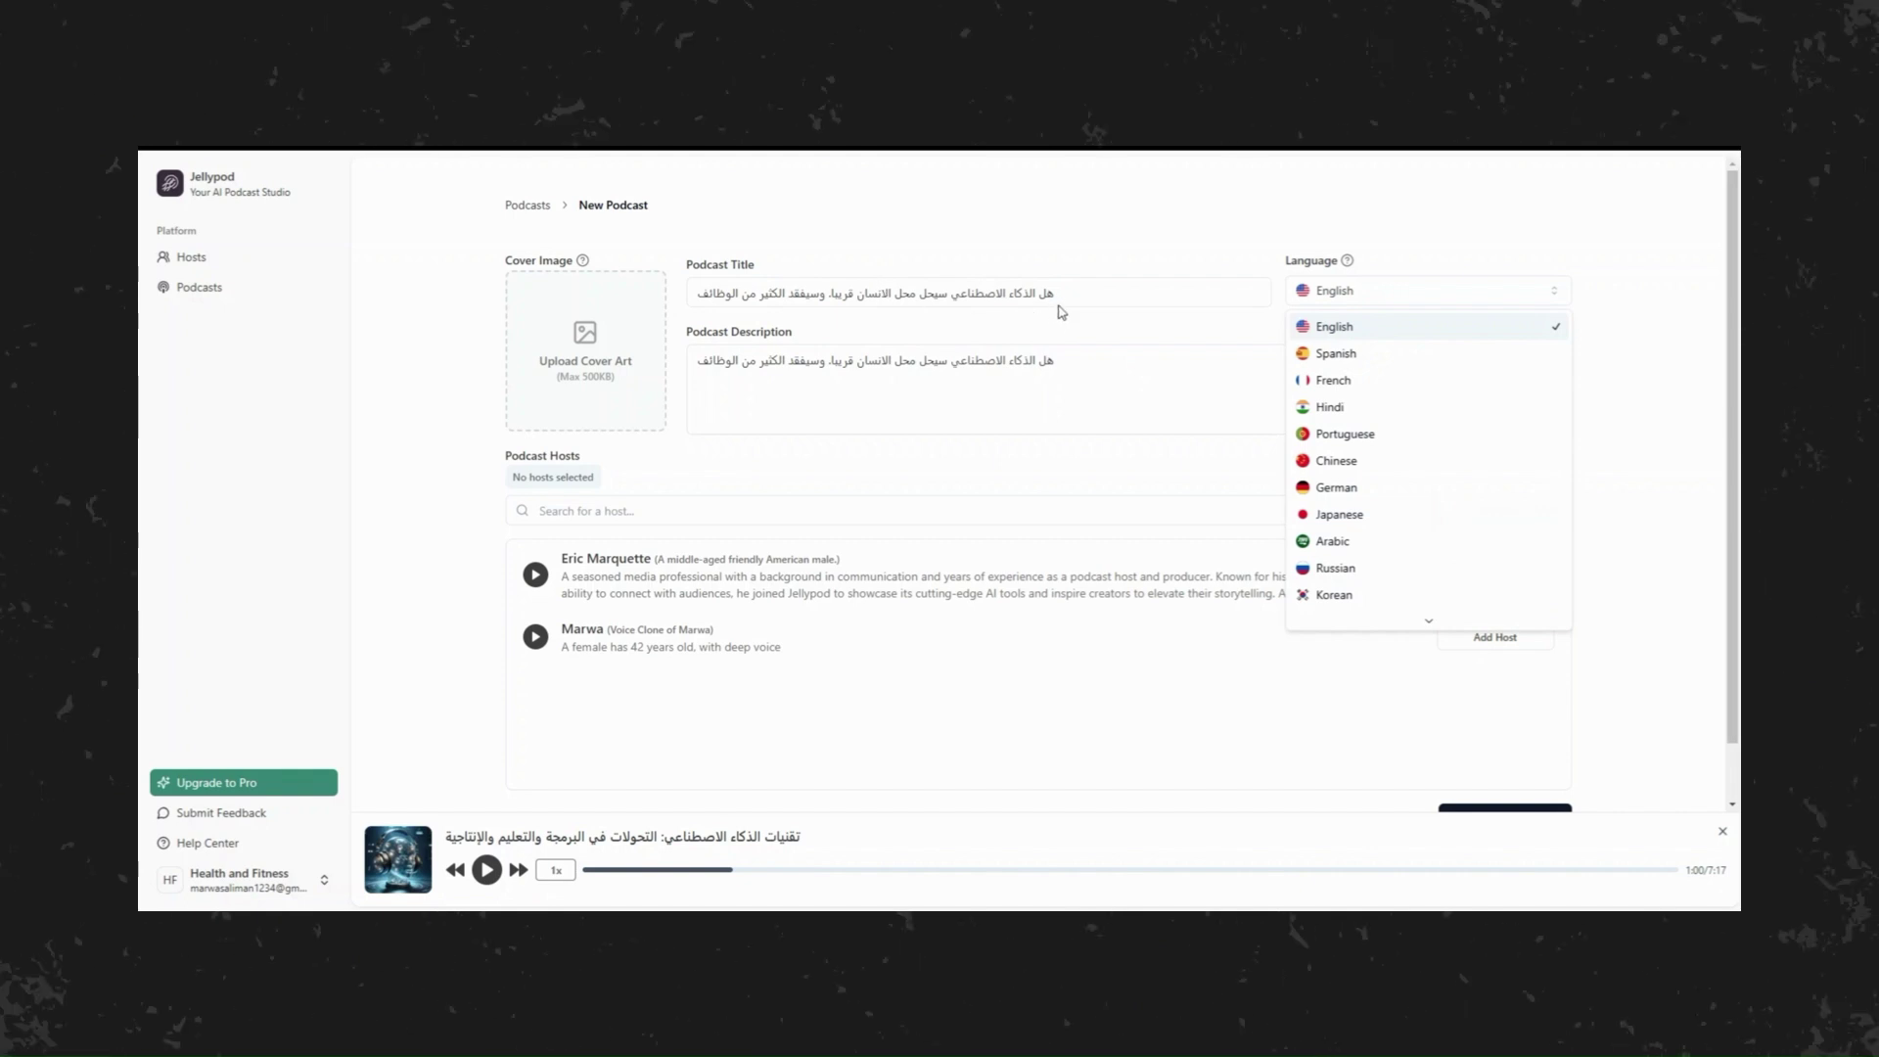
{"action": "scroll", "coordinate": [1468, 402], "scroll_direction": "down", "scroll_amount": 2}
{"action": "scroll", "coordinate": [1420, 430], "scroll_direction": "up", "scroll_amount": 2}
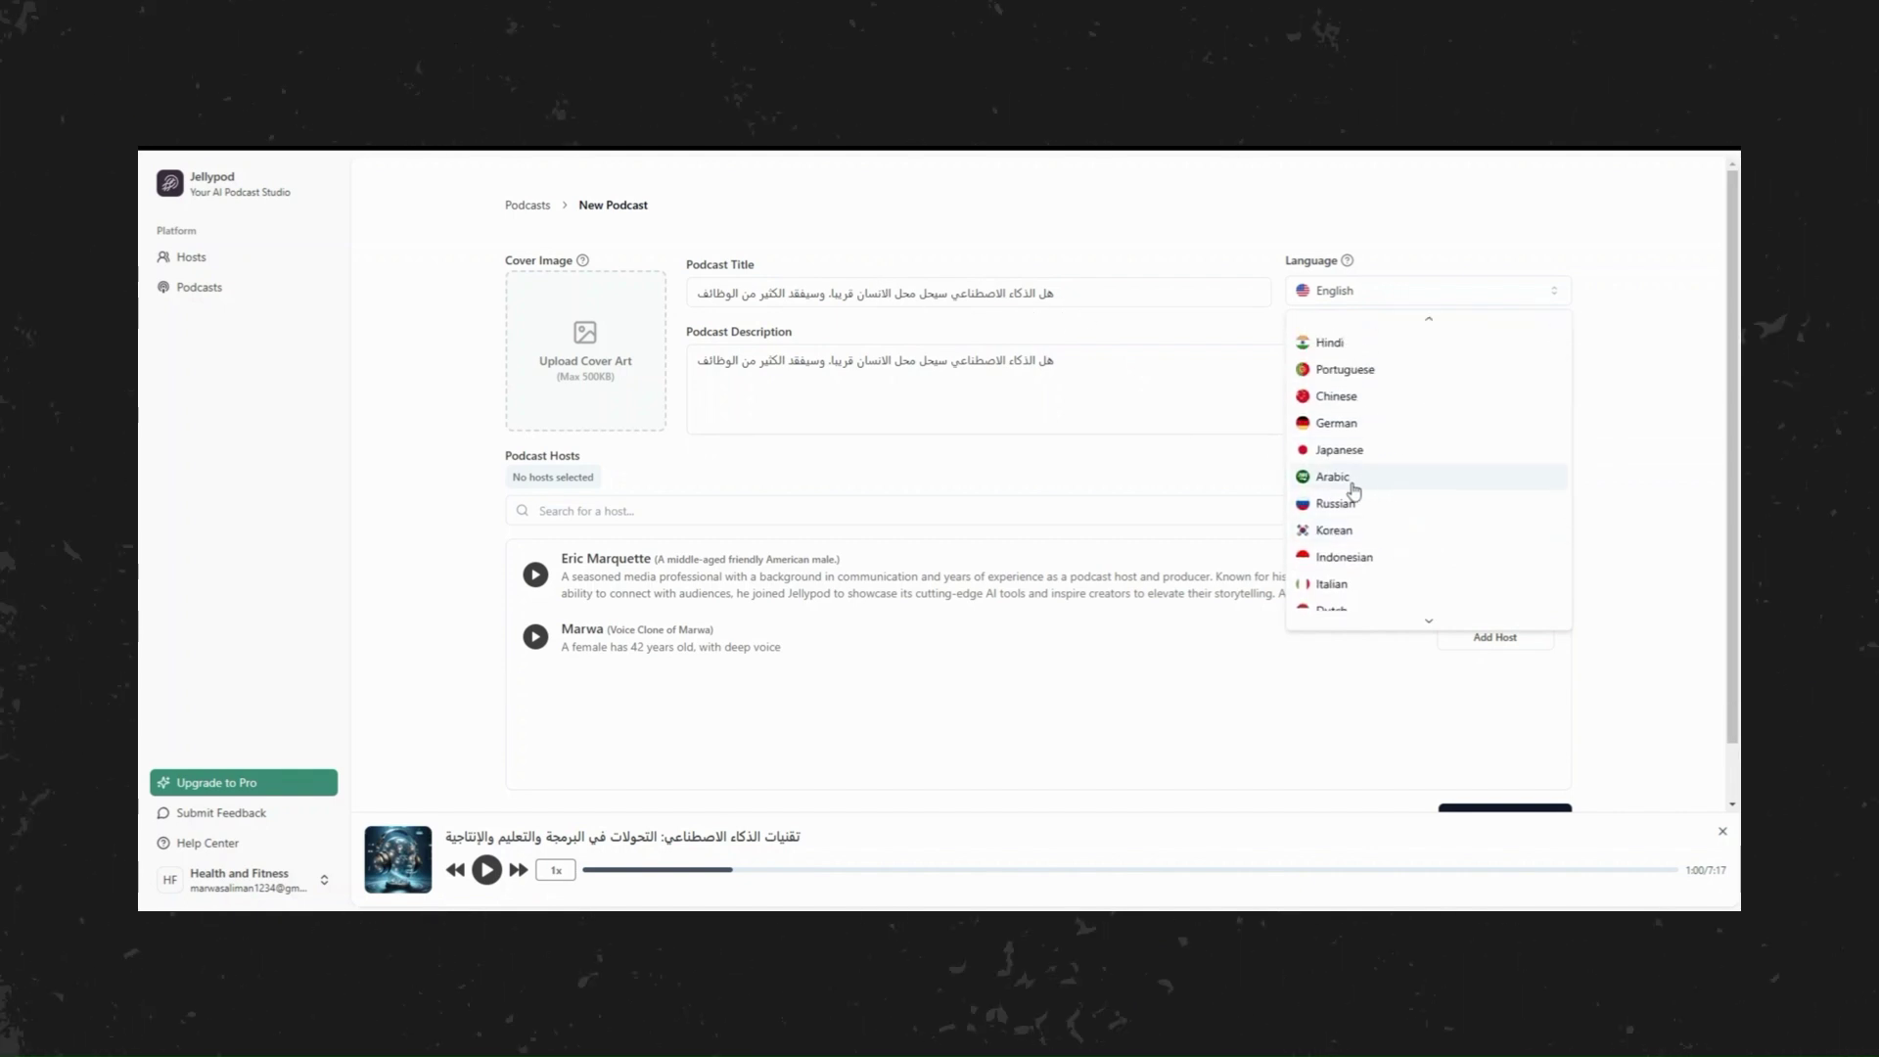
{"action": "left_click", "coordinate": [1347, 477]}
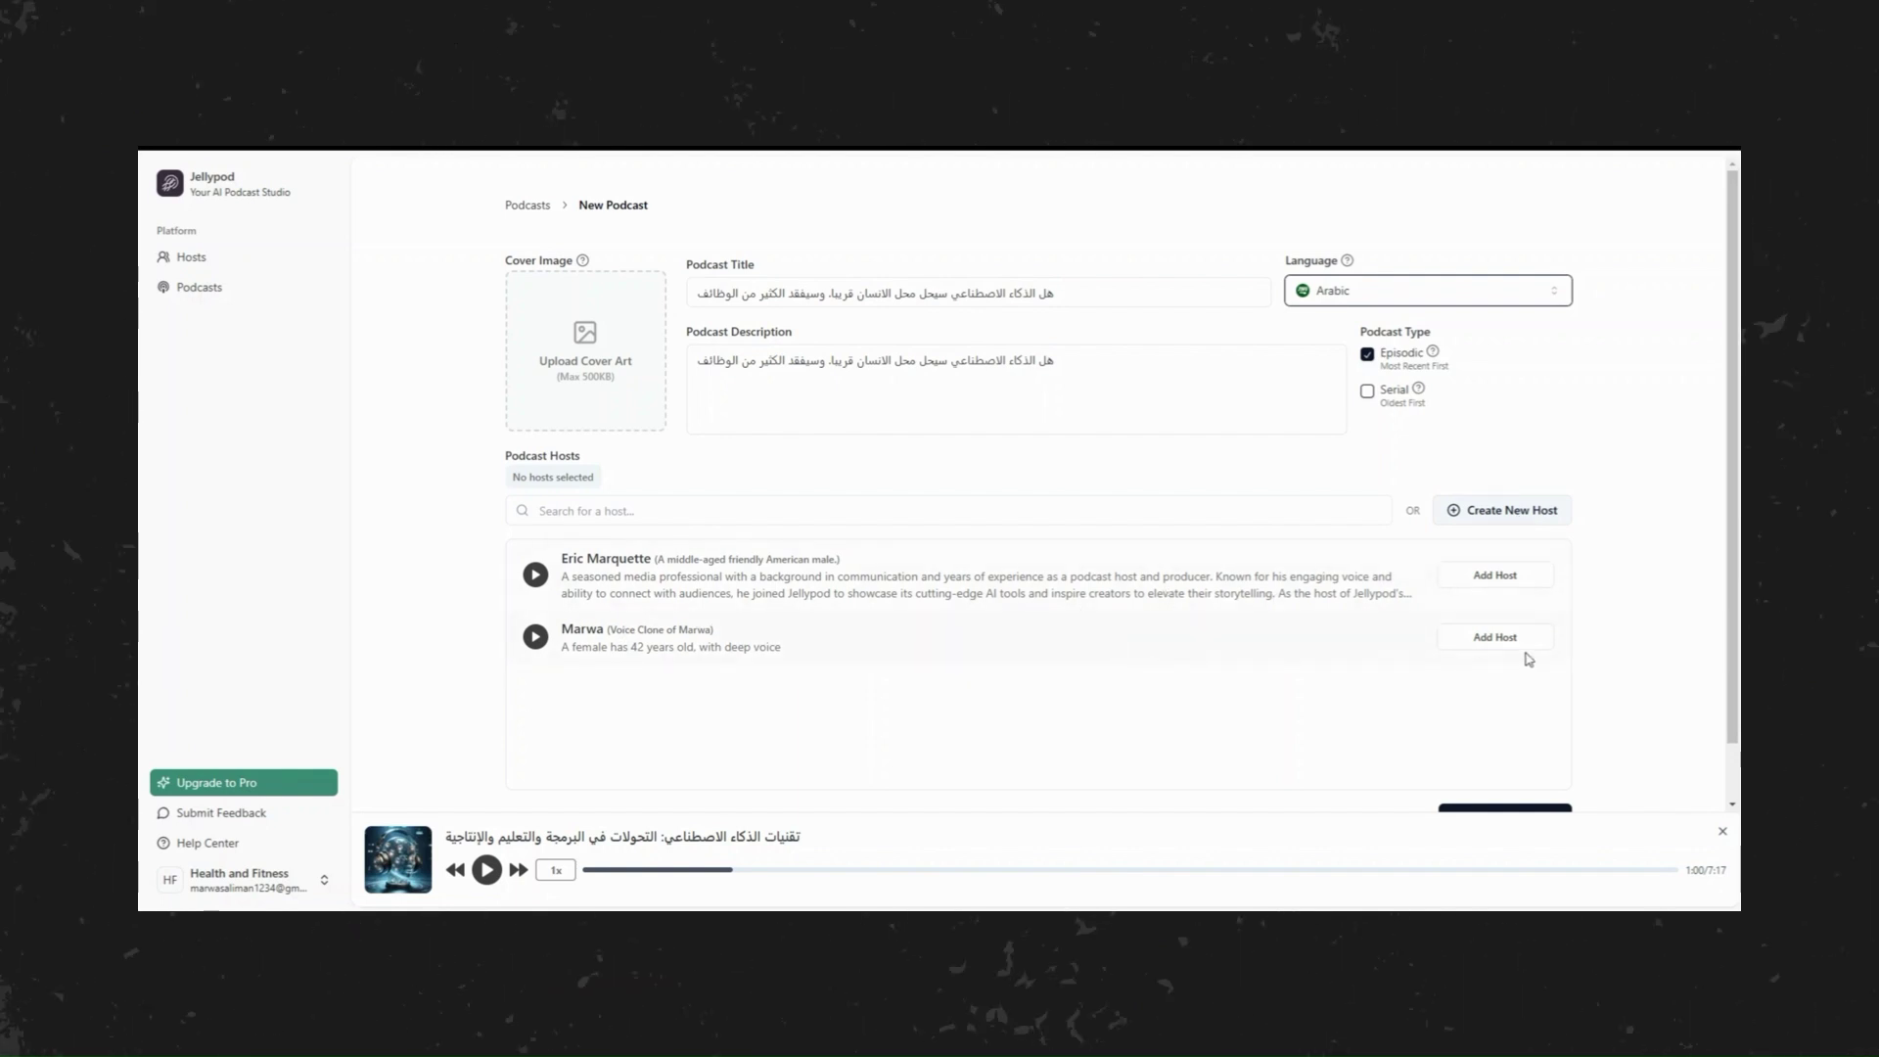
{"action": "left_click", "coordinate": [1302, 597]}
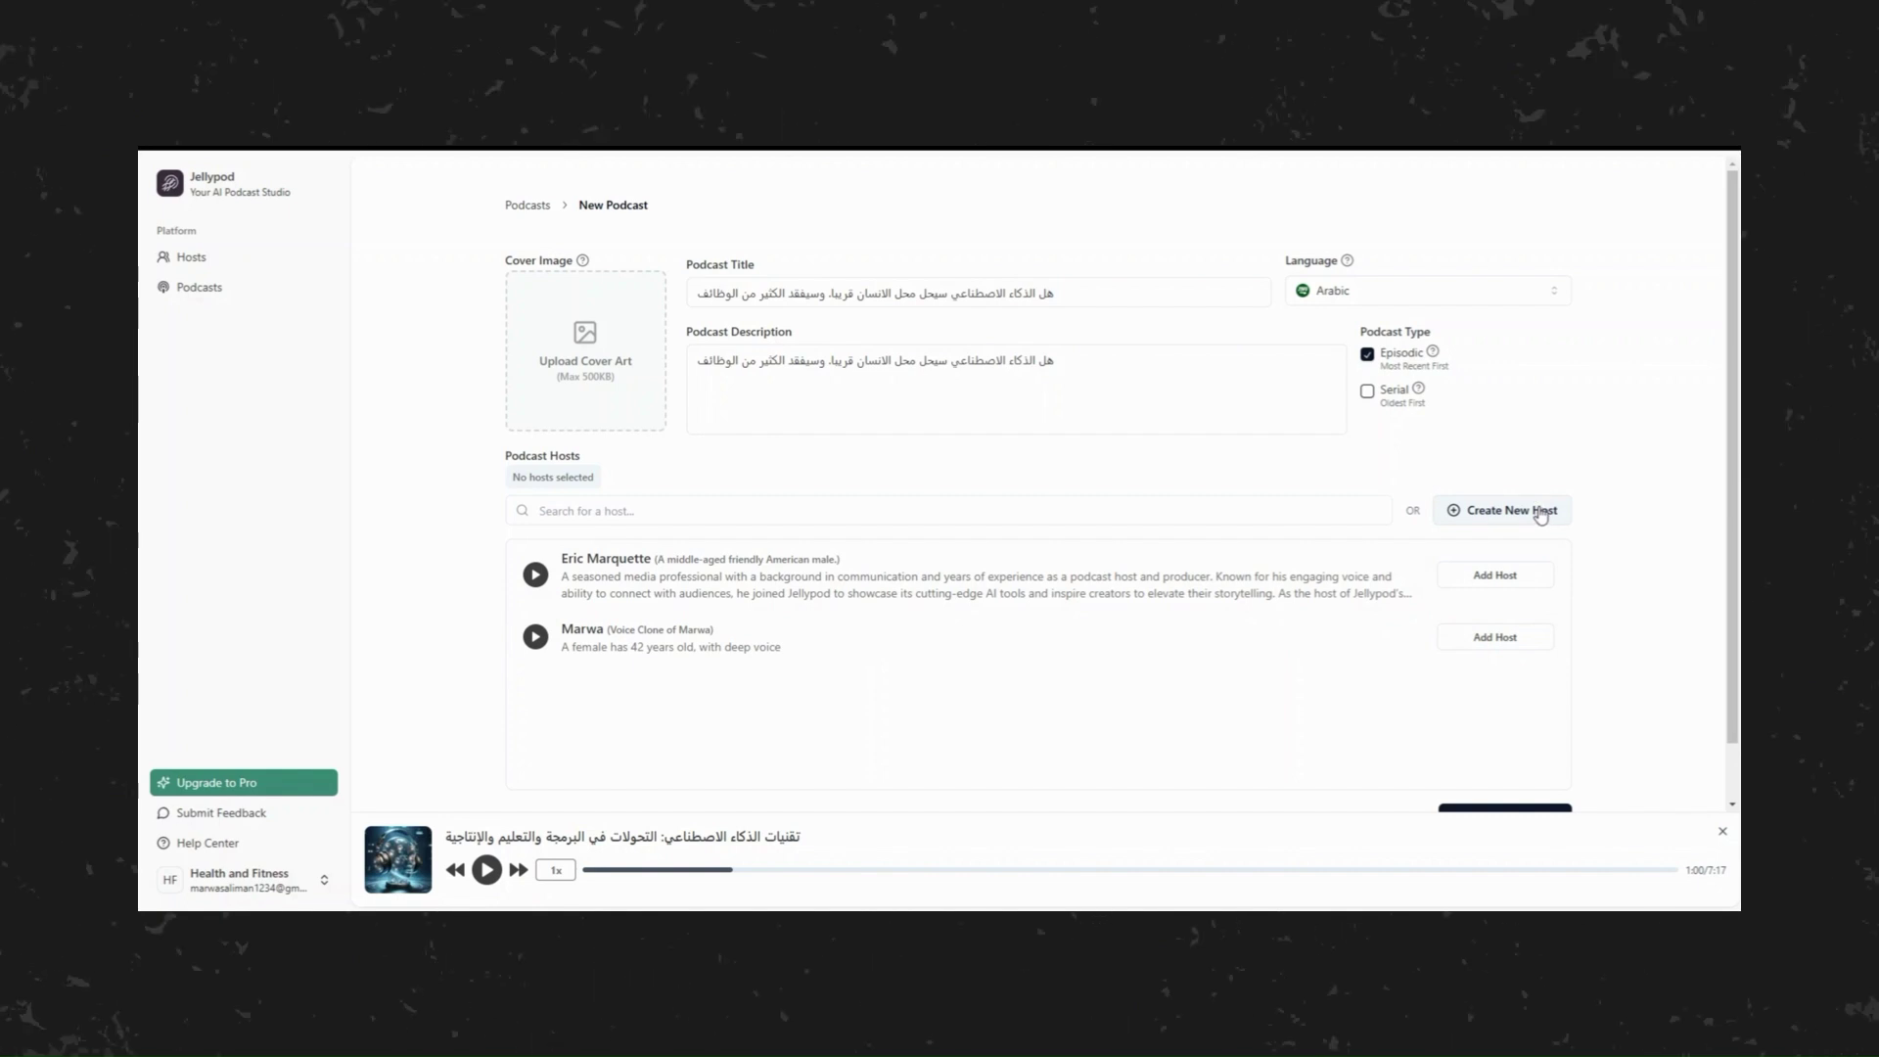
Start a new host, entering the host's name and a backstory describing a 35-year-old man's rich, resonant Arabic-speaking voice.
{"action": "left_click", "coordinate": [1502, 510]}
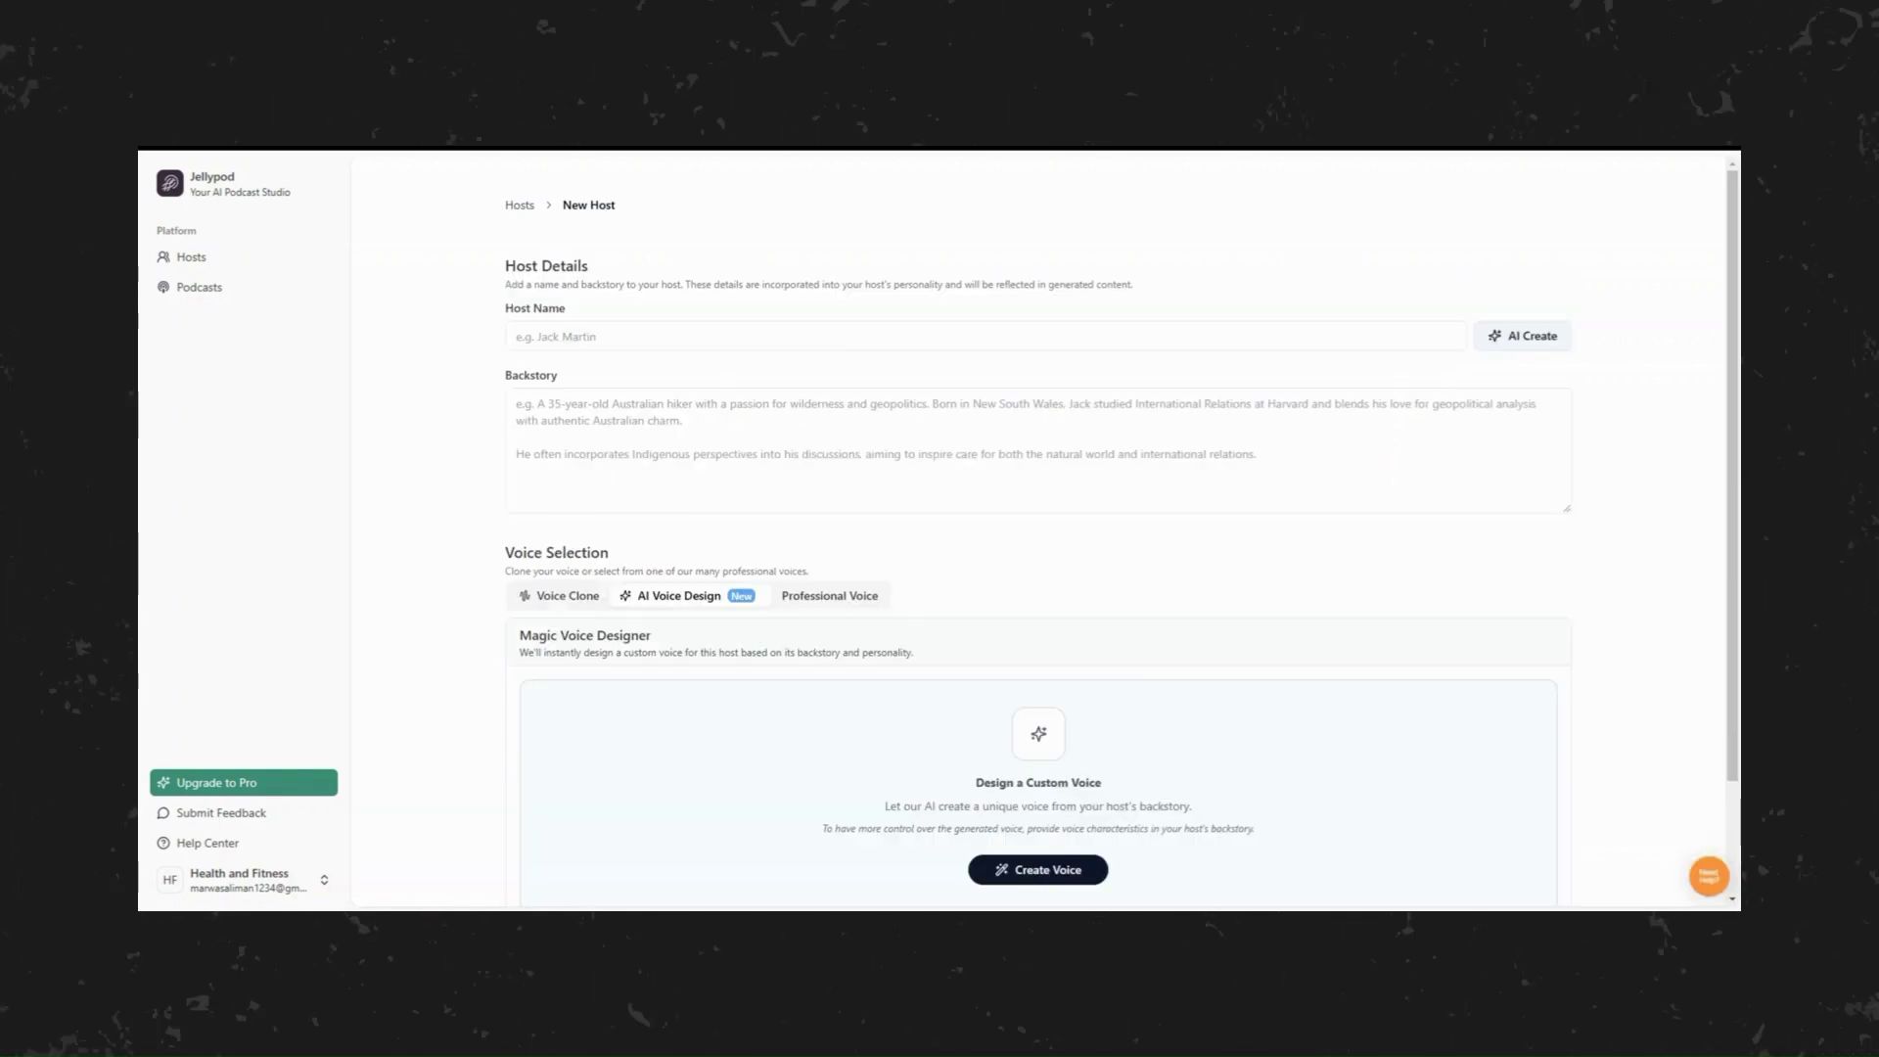
{"action": "left_click", "coordinate": [686, 330]}
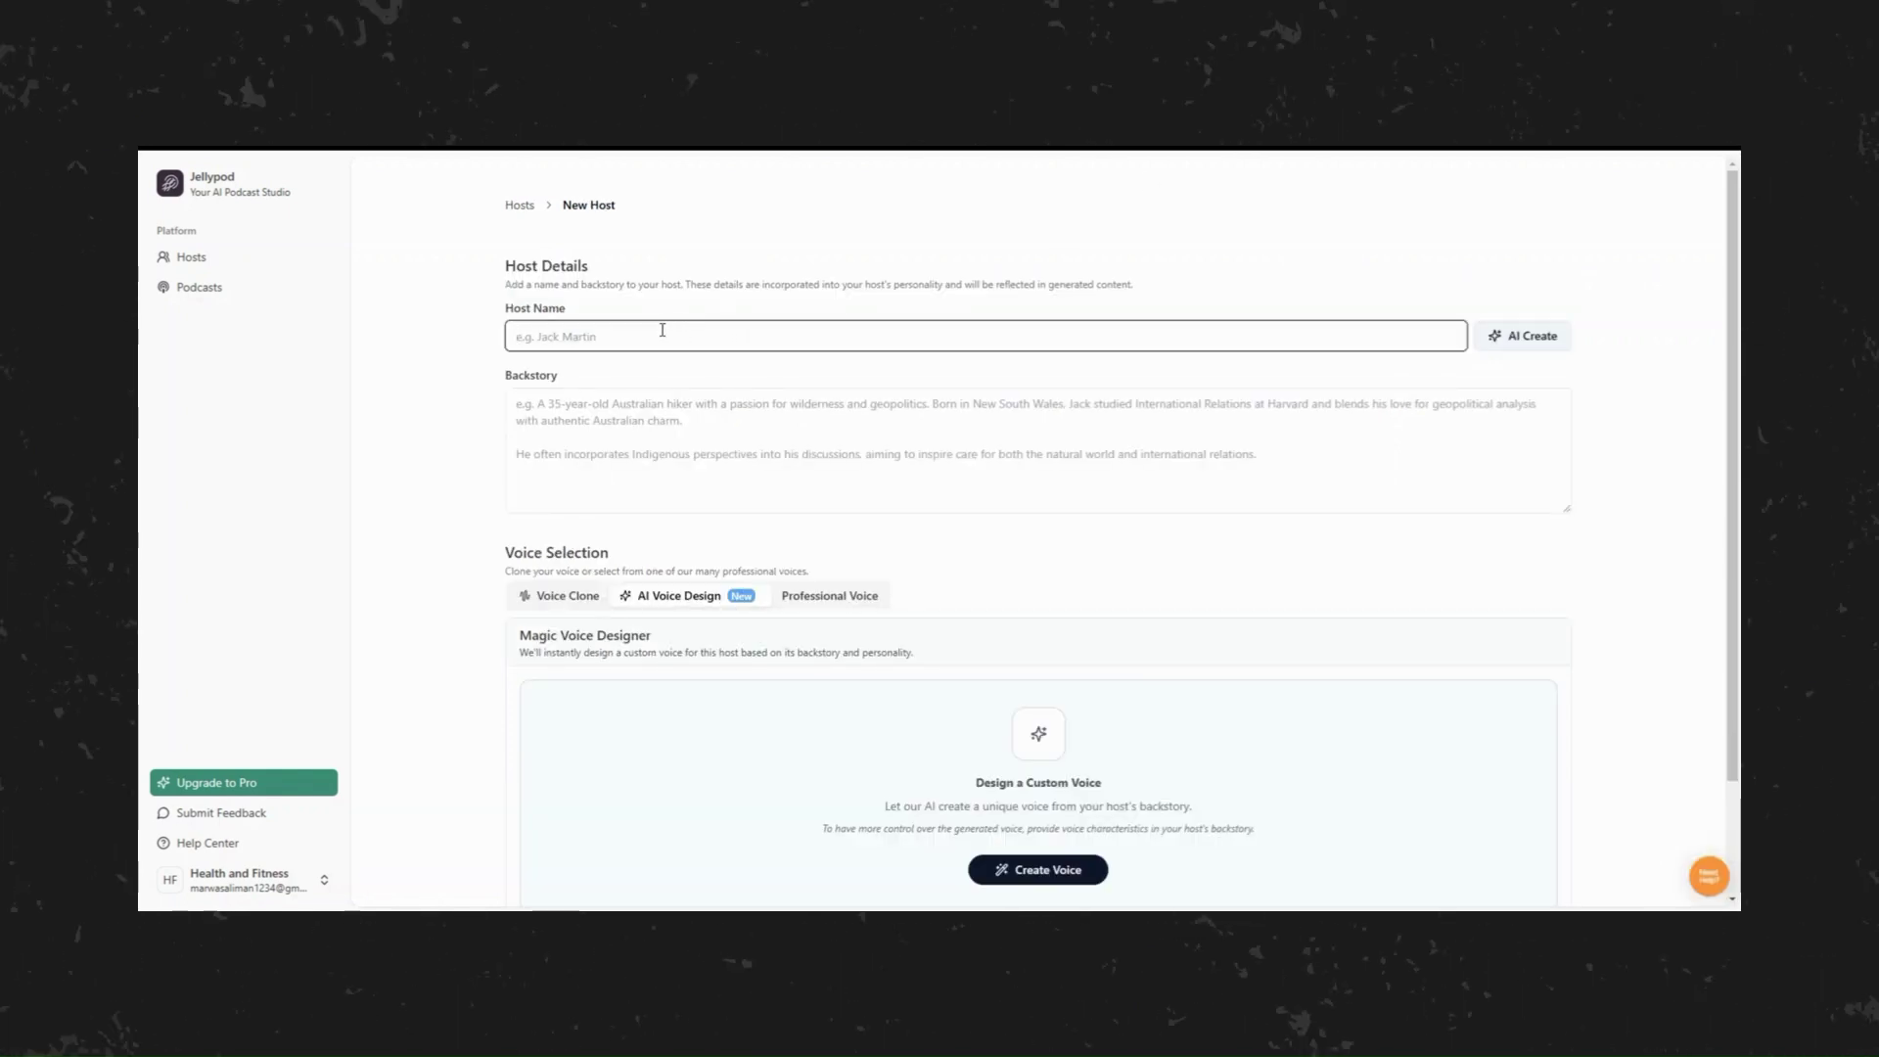
{"action": "type", "text": "Ahm"}
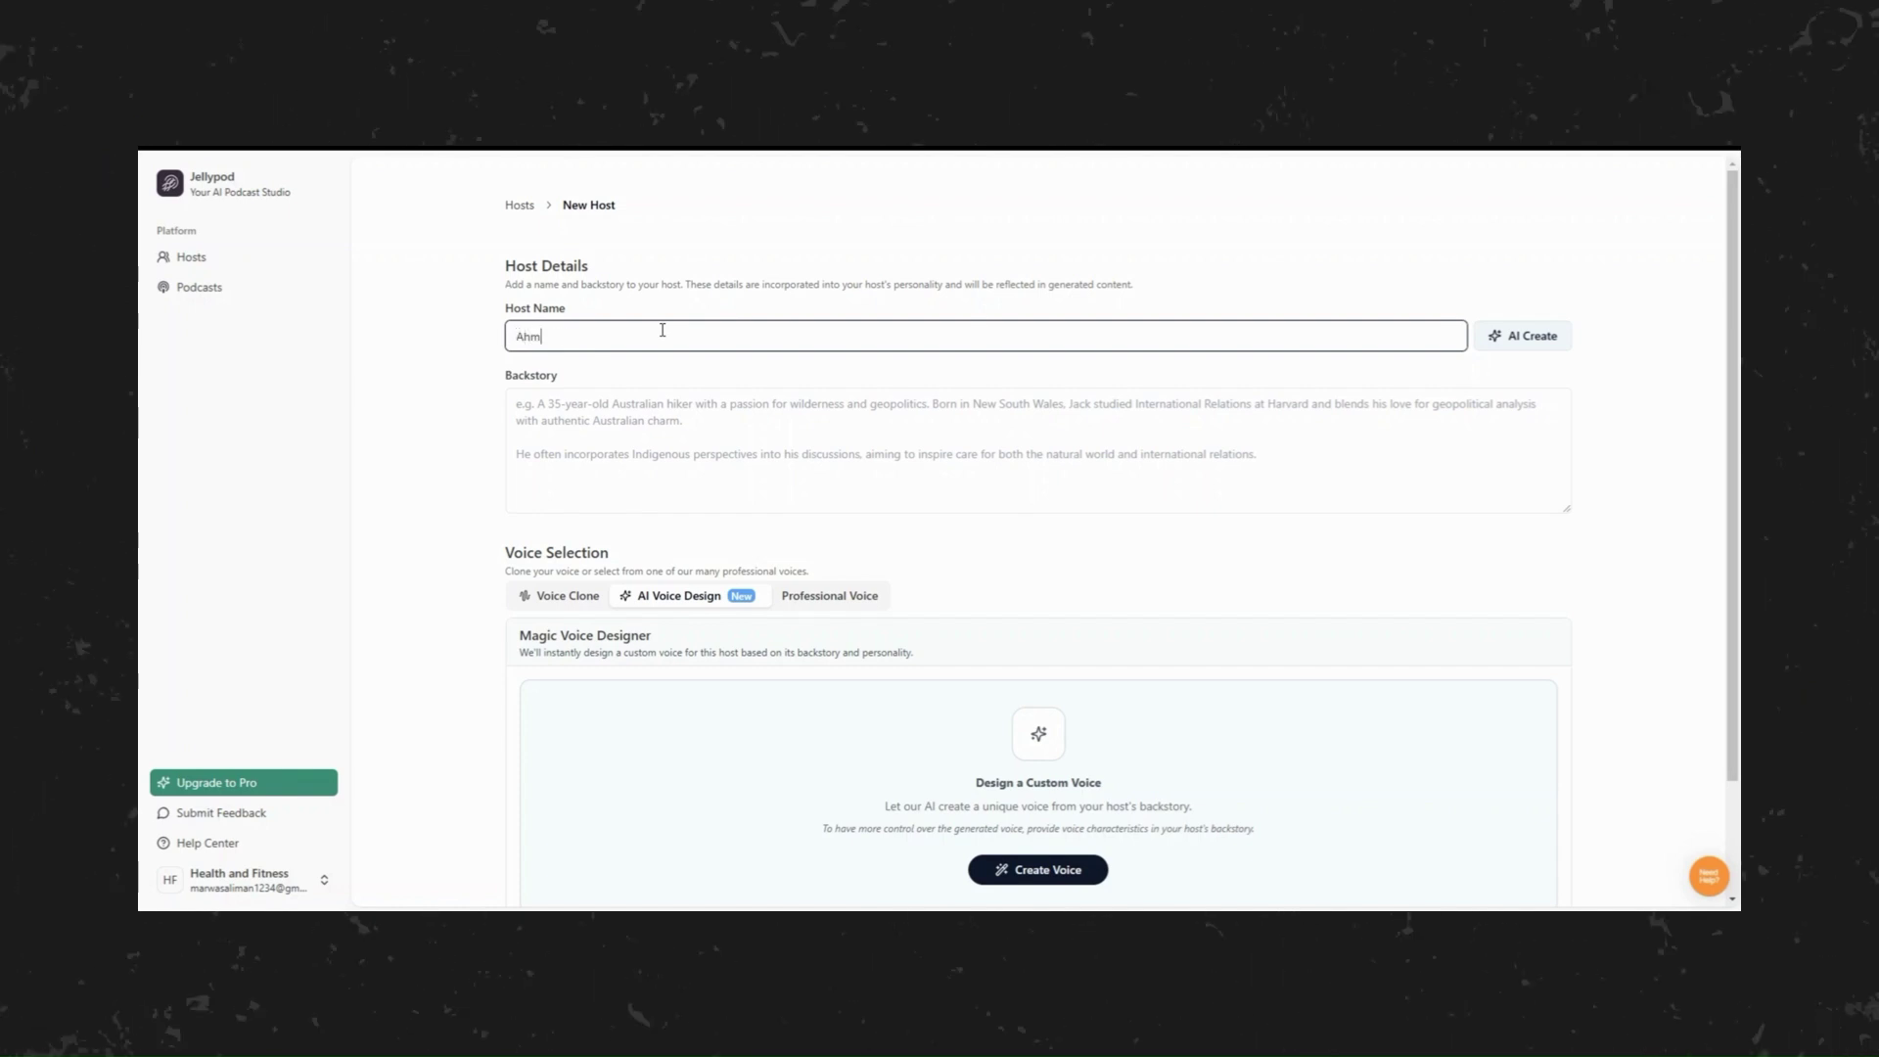
{"action": "type", "text": "ed"}
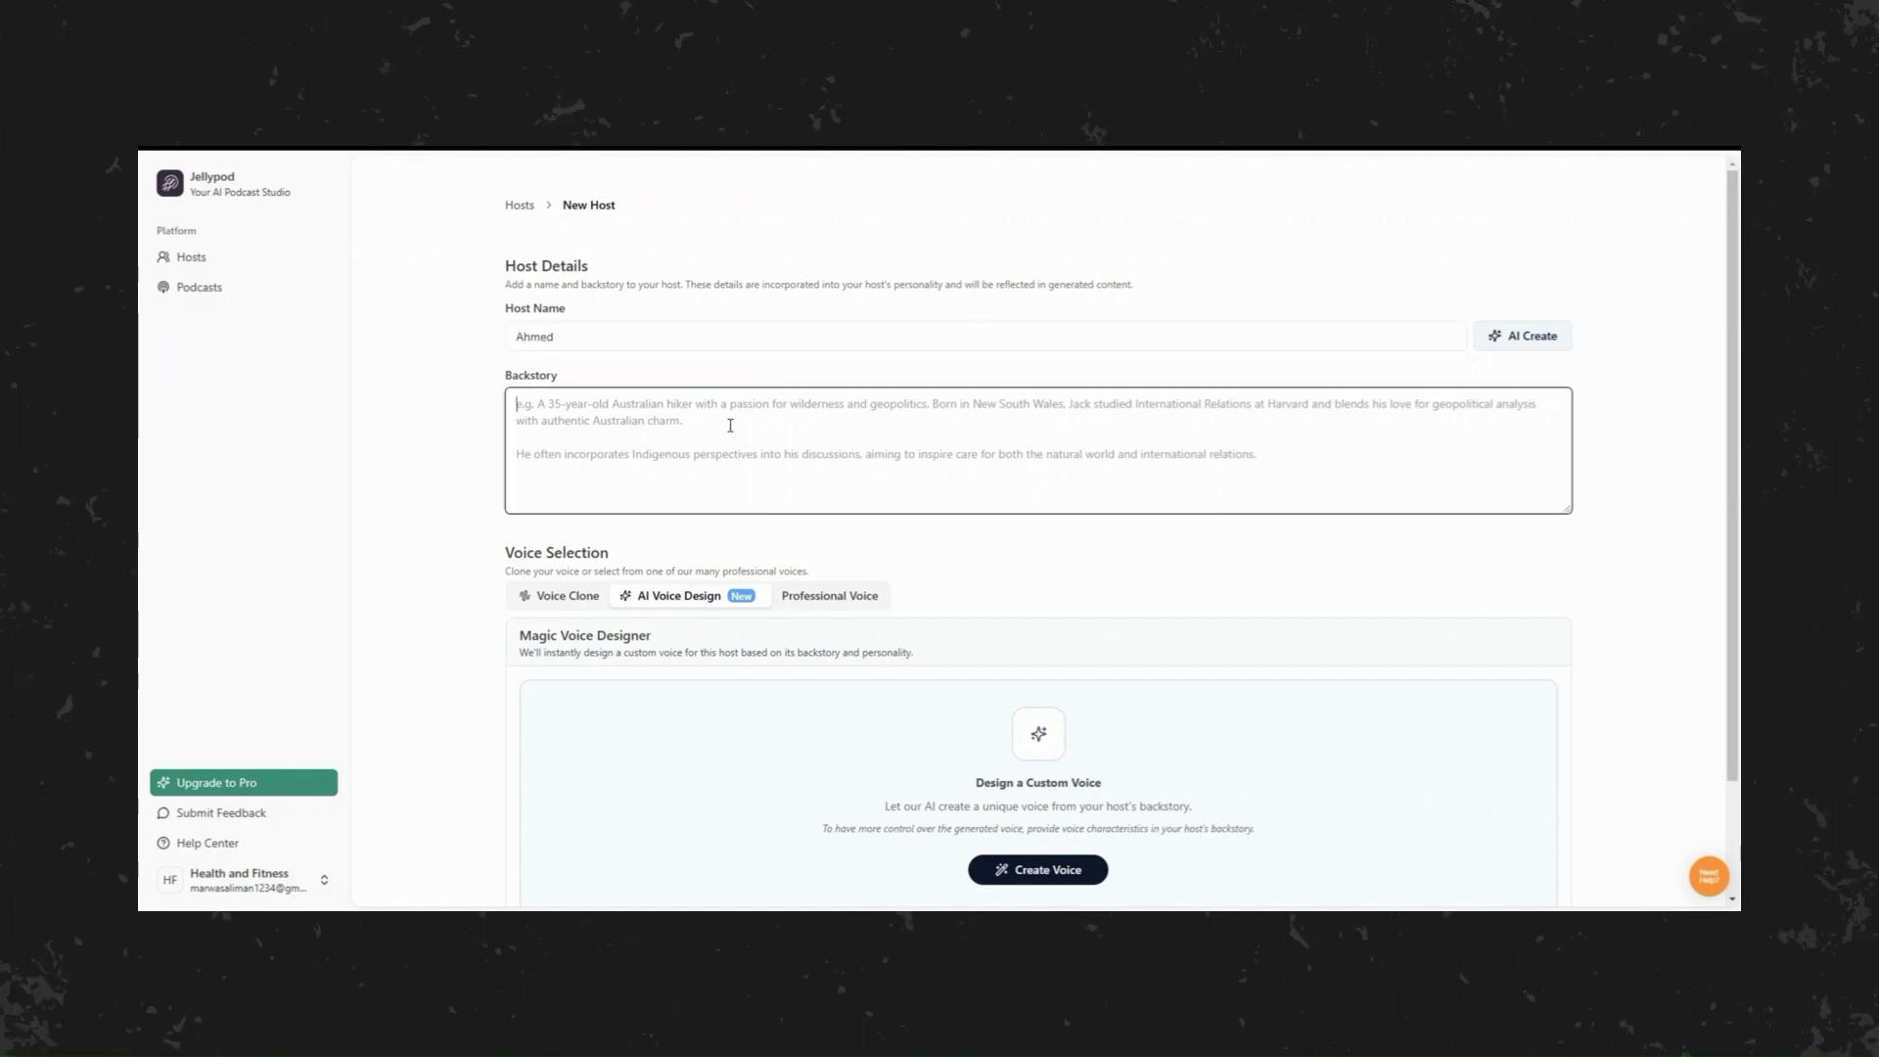
{"action": "left_click", "coordinate": [734, 423]}
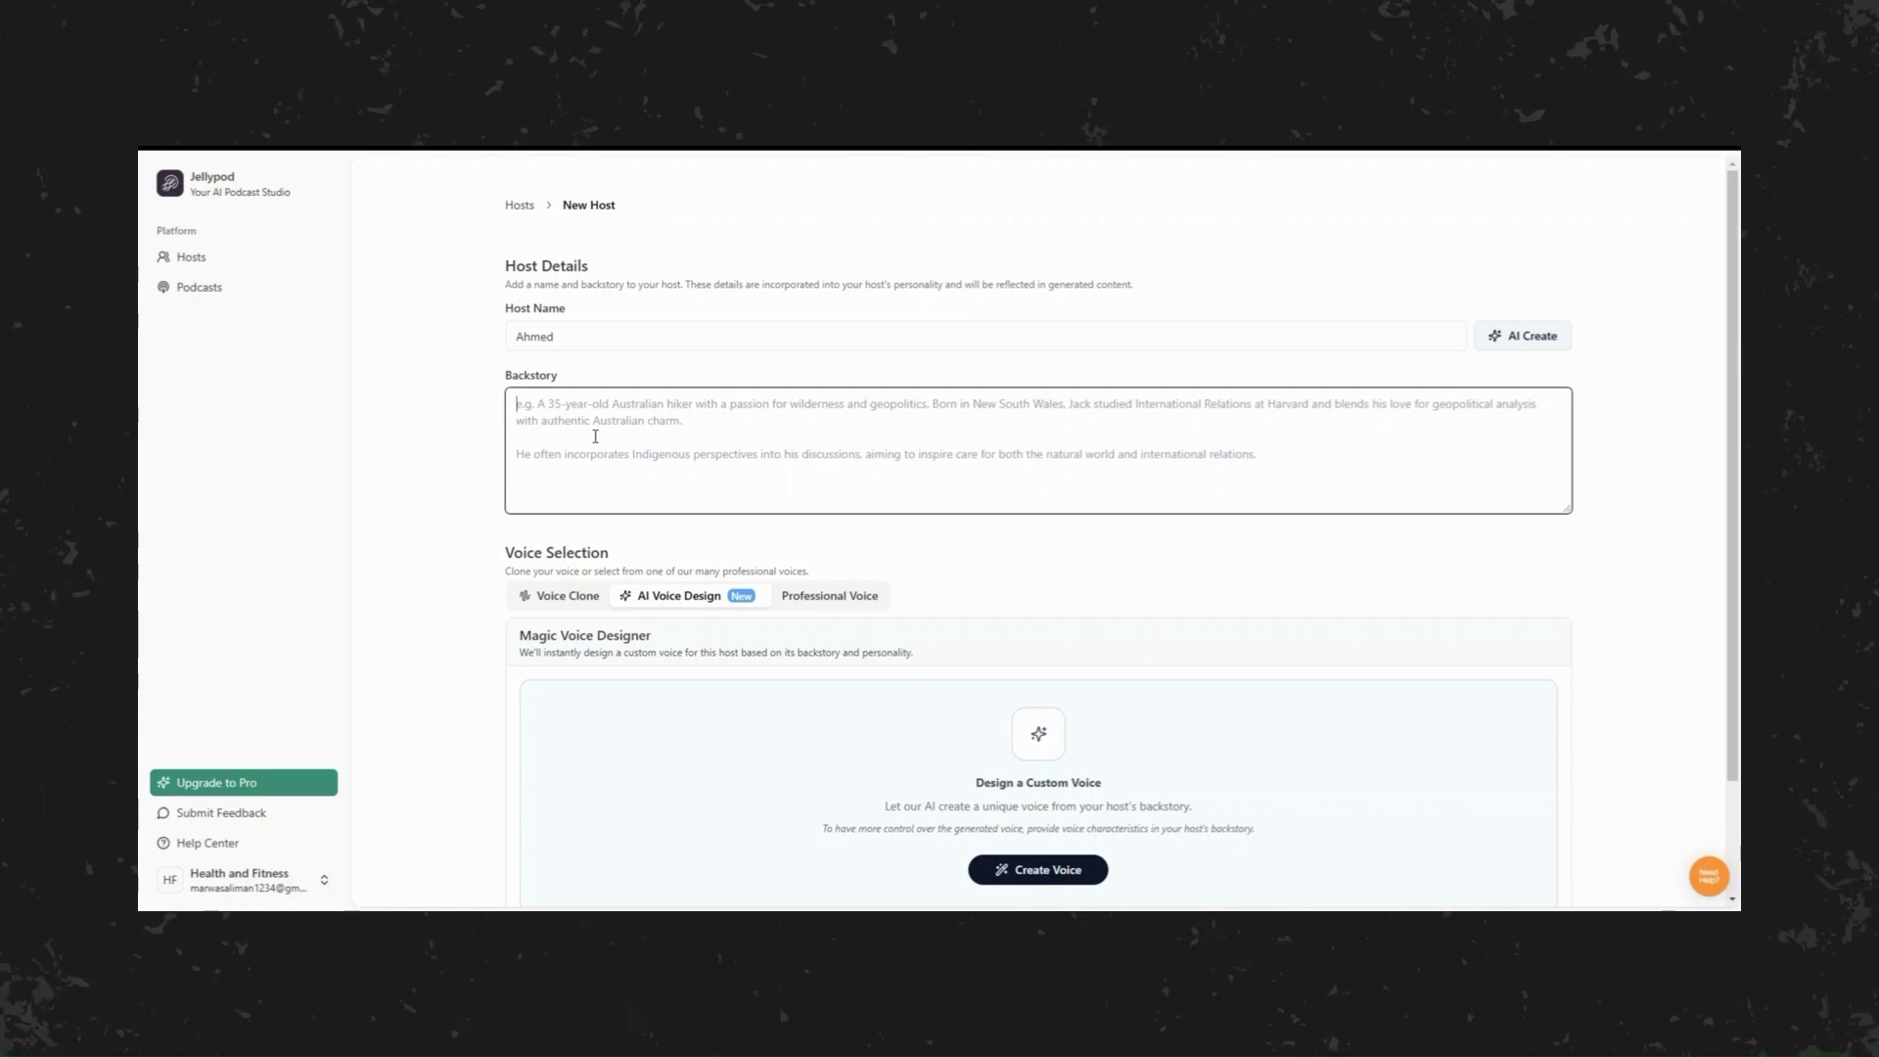
{"action": "key", "text": "ctrl+v"}
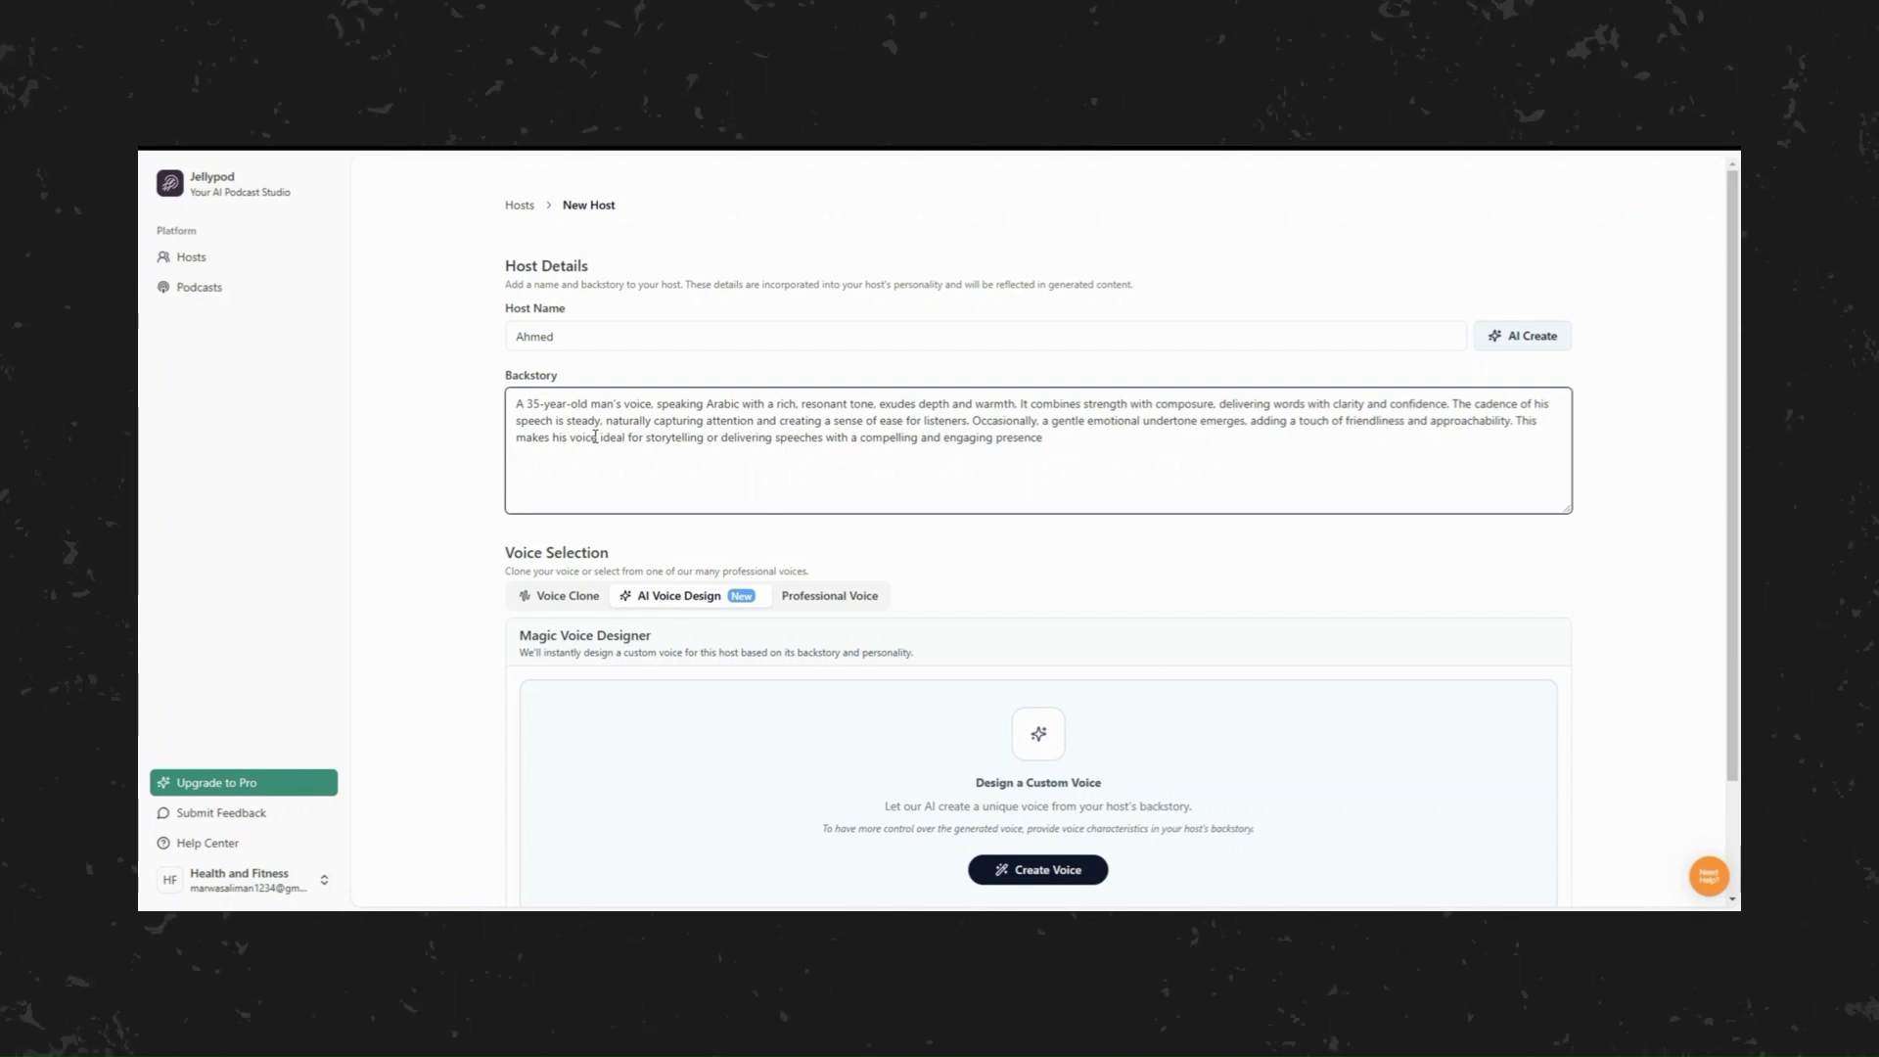
Generate custom voice previews with AI Voice Design from the host's backstory.
{"action": "scroll", "coordinate": [595, 436], "scroll_direction": "down", "scroll_amount": 3}
{"action": "left_click", "coordinate": [685, 466]}
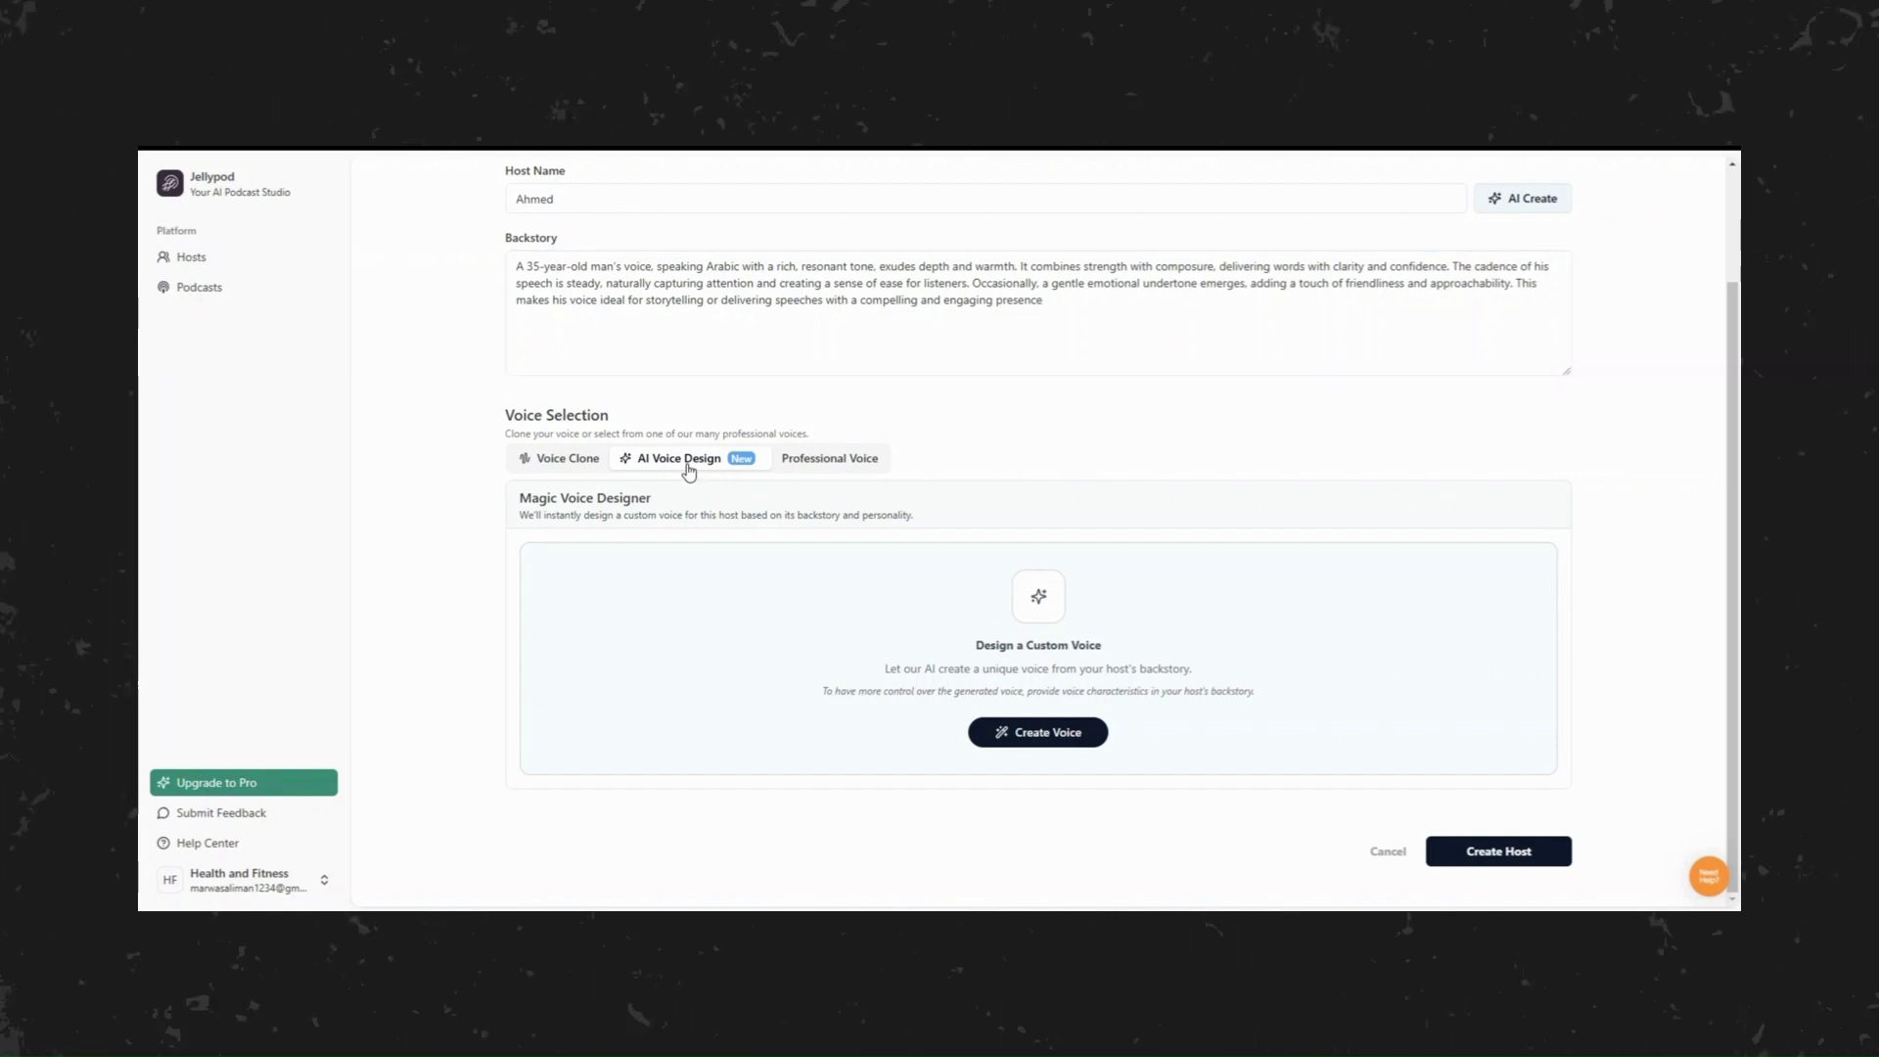
{"action": "left_click", "coordinate": [1039, 744]}
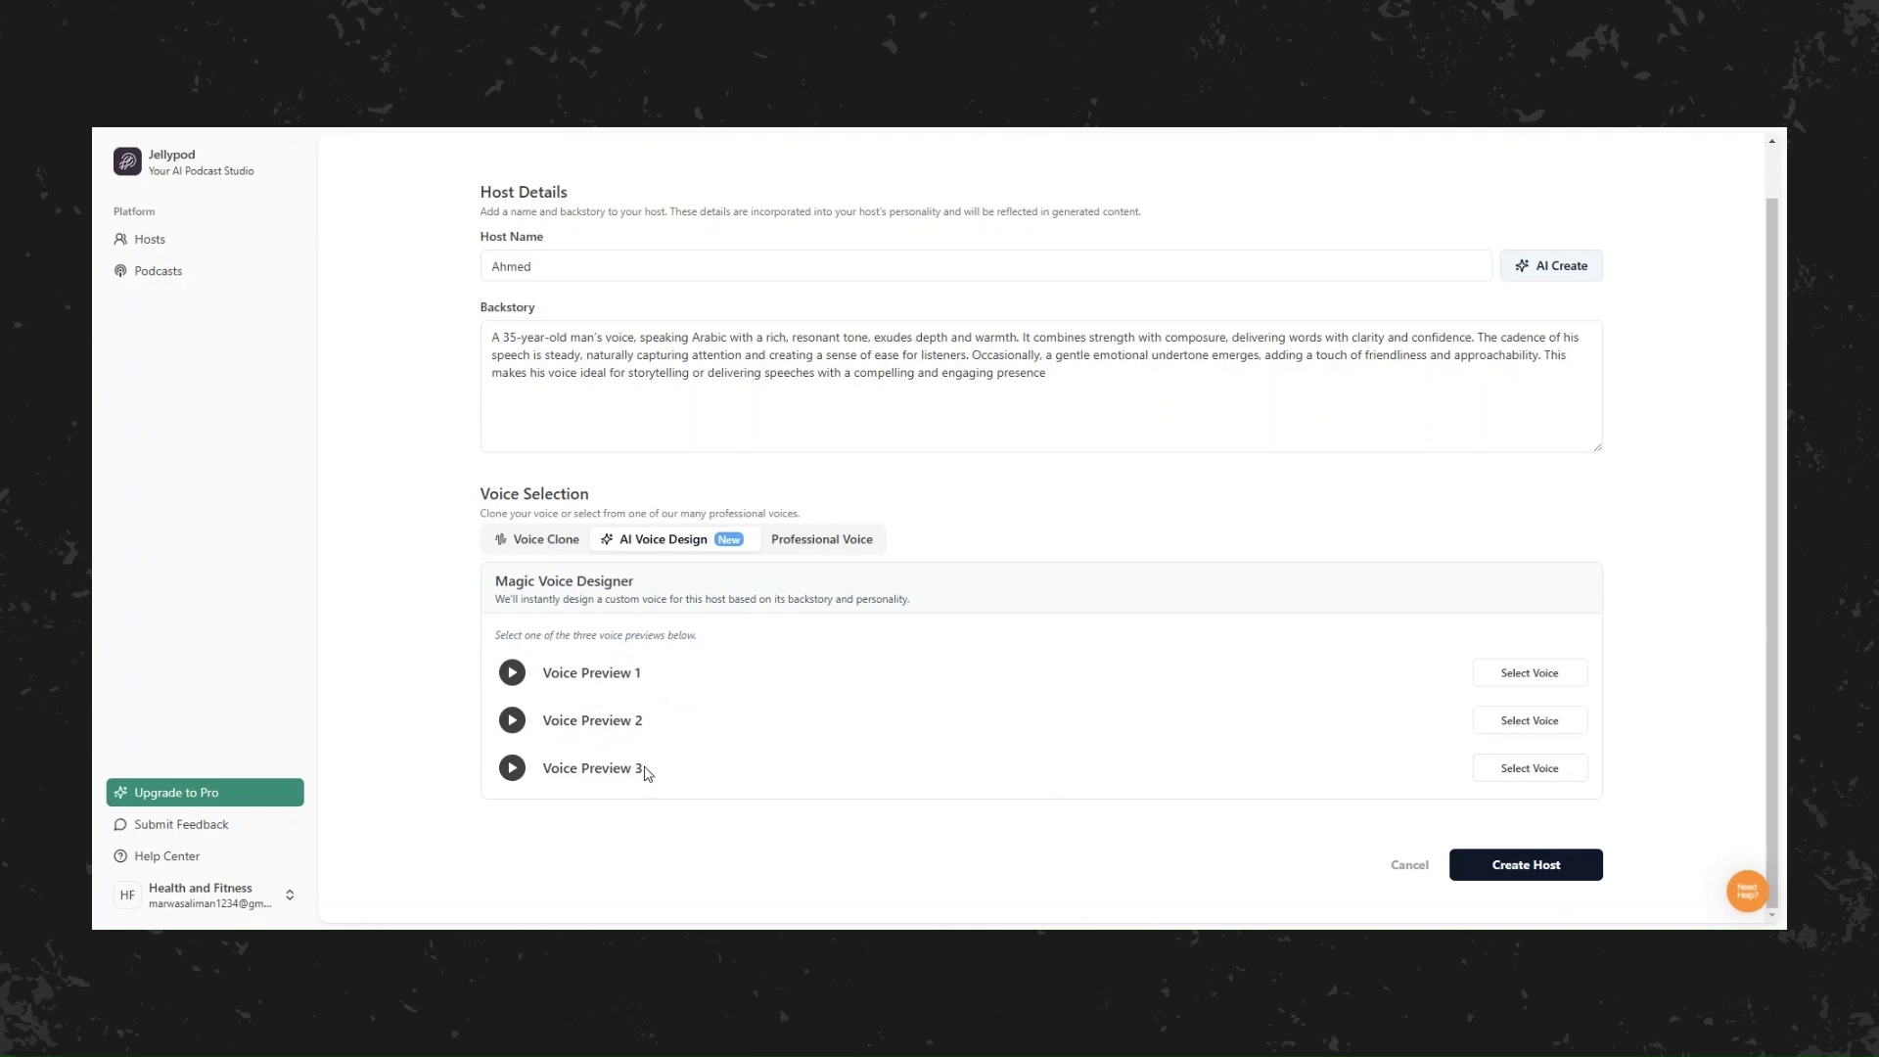
Choose Voice Preview 2 as the host's voice and create the host.
{"action": "left_click", "coordinate": [1530, 722]}
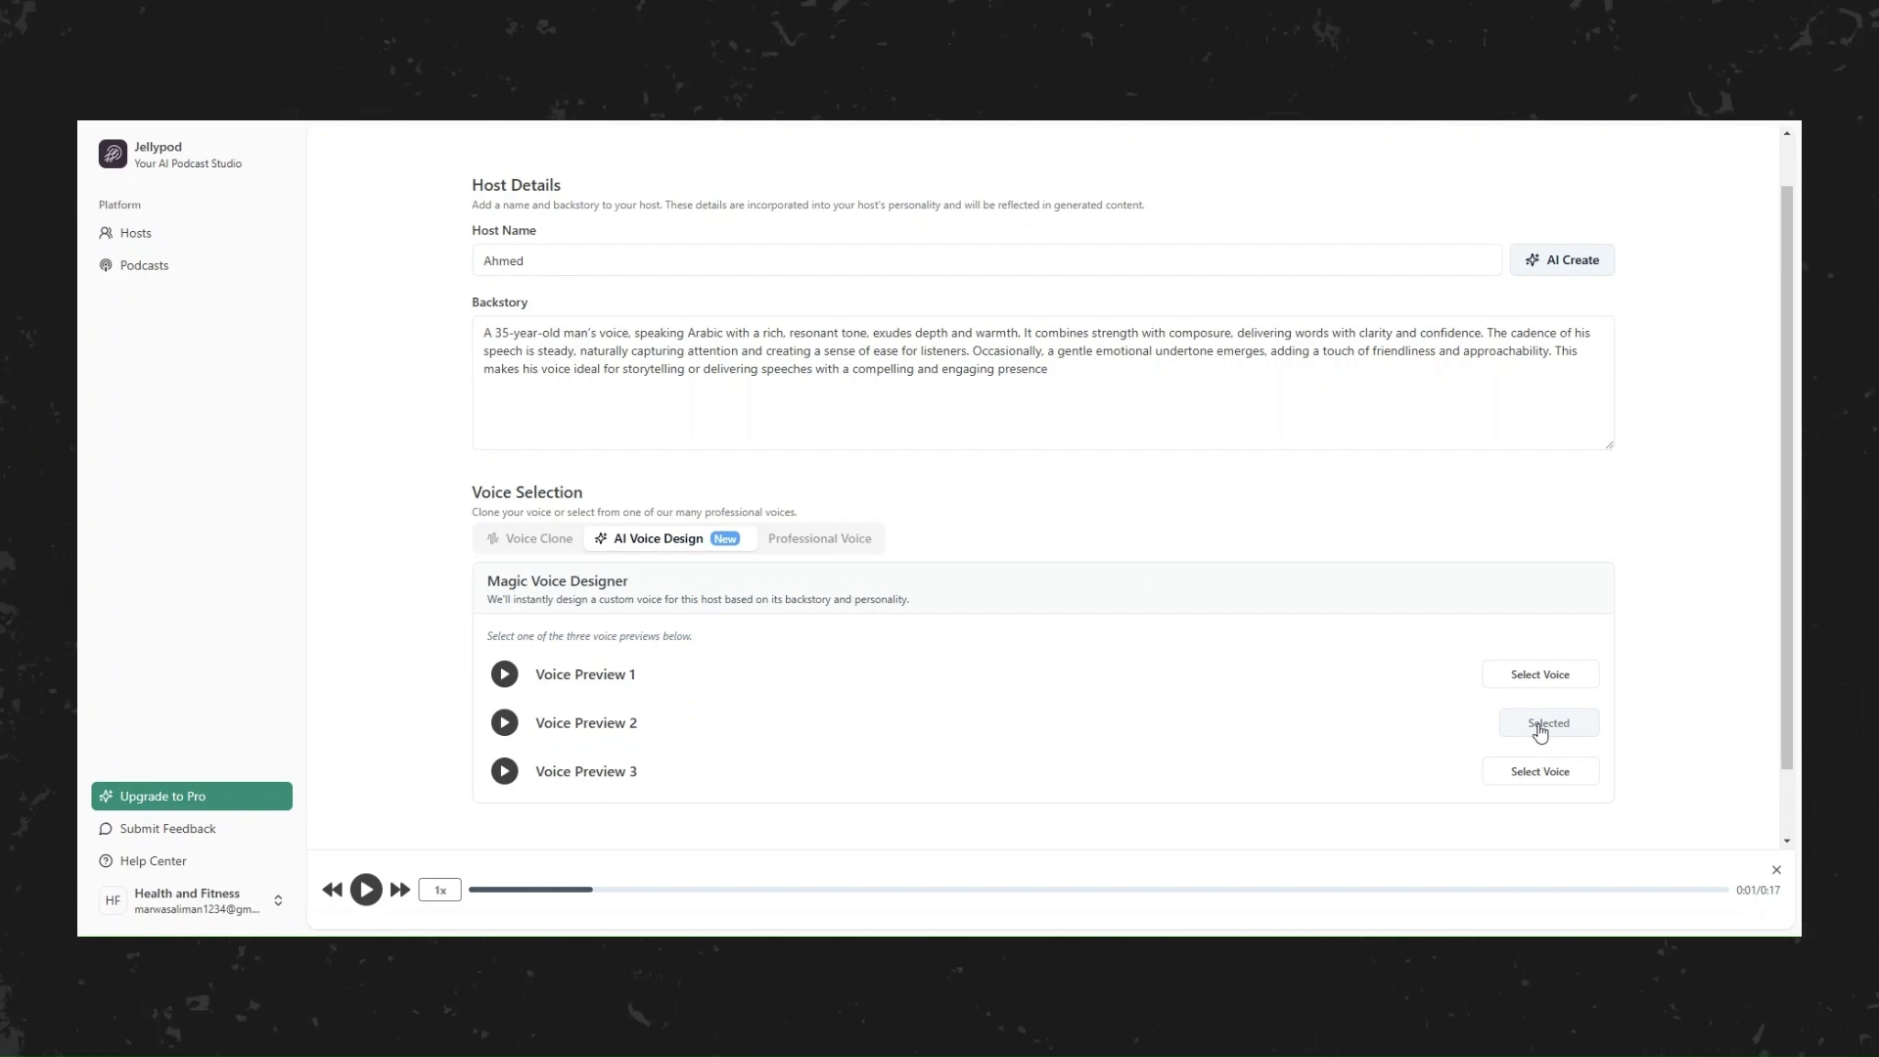
{"action": "scroll", "coordinate": [1196, 734], "scroll_direction": "down", "scroll_amount": 1}
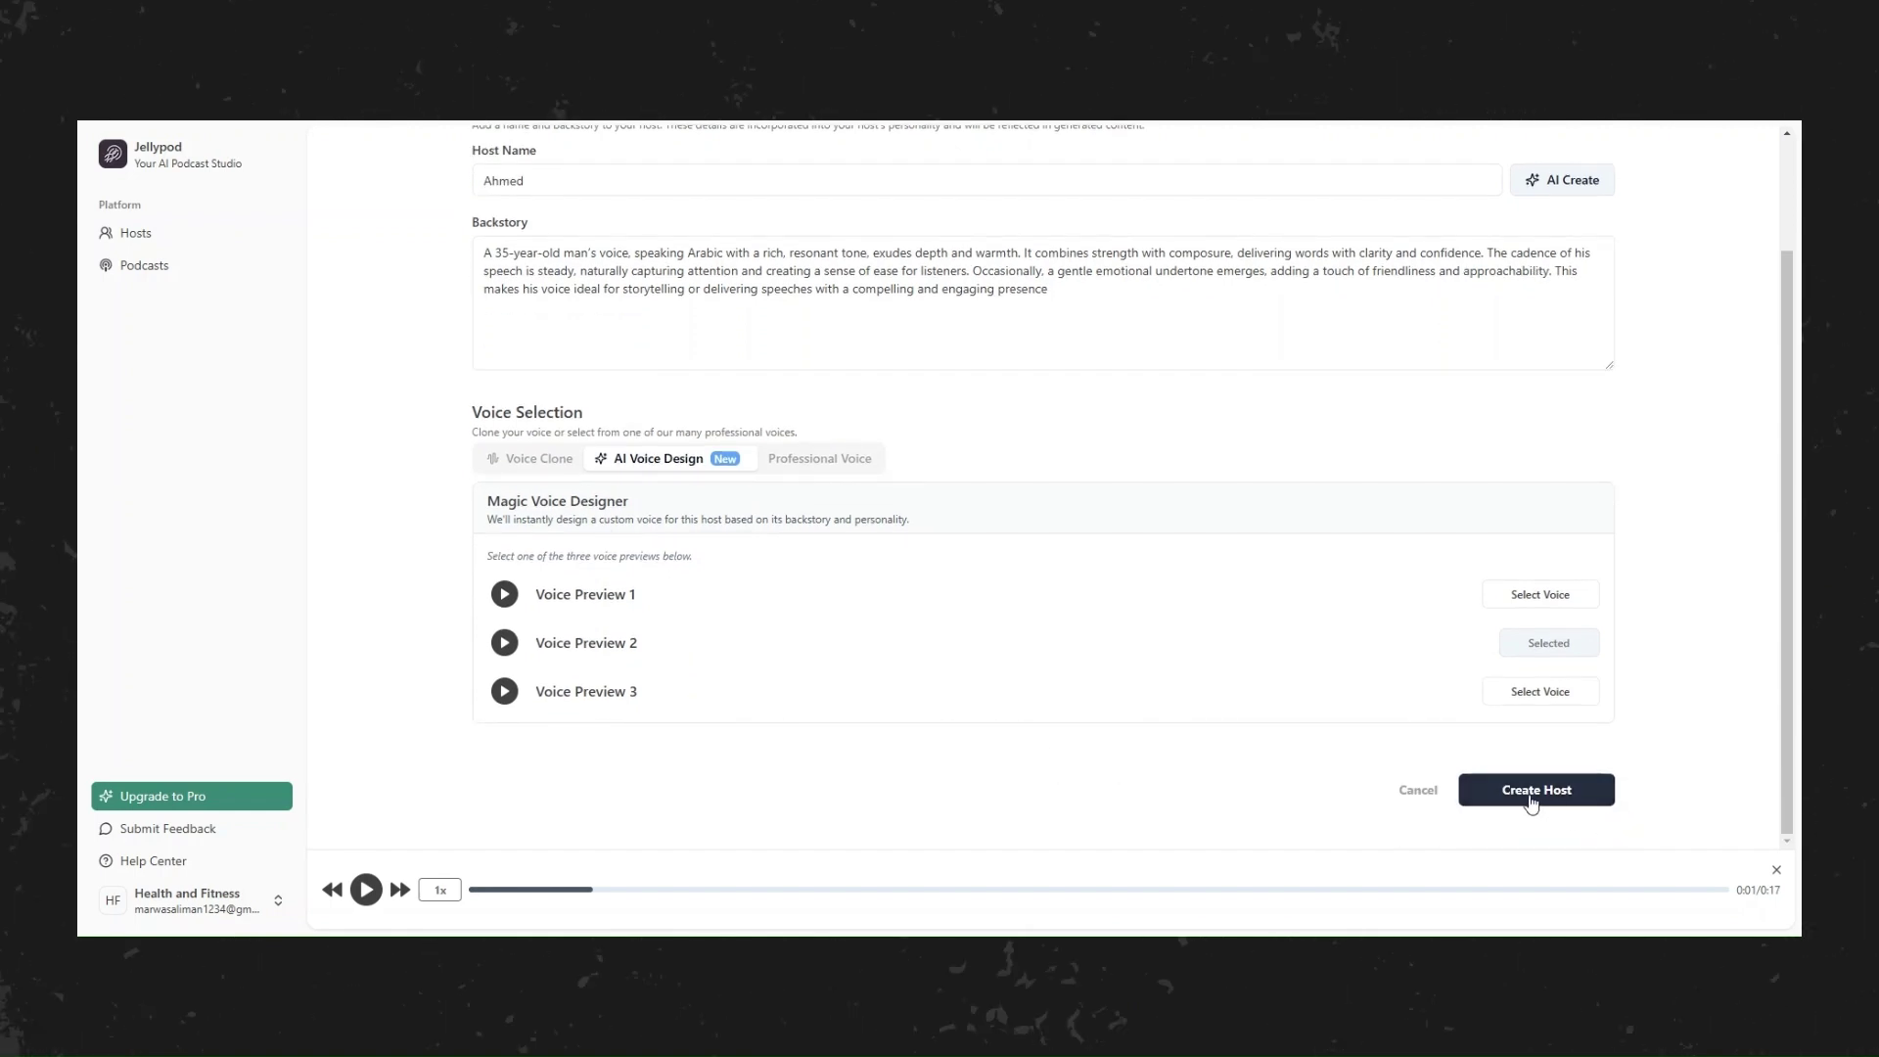
{"action": "left_click", "coordinate": [1529, 801]}
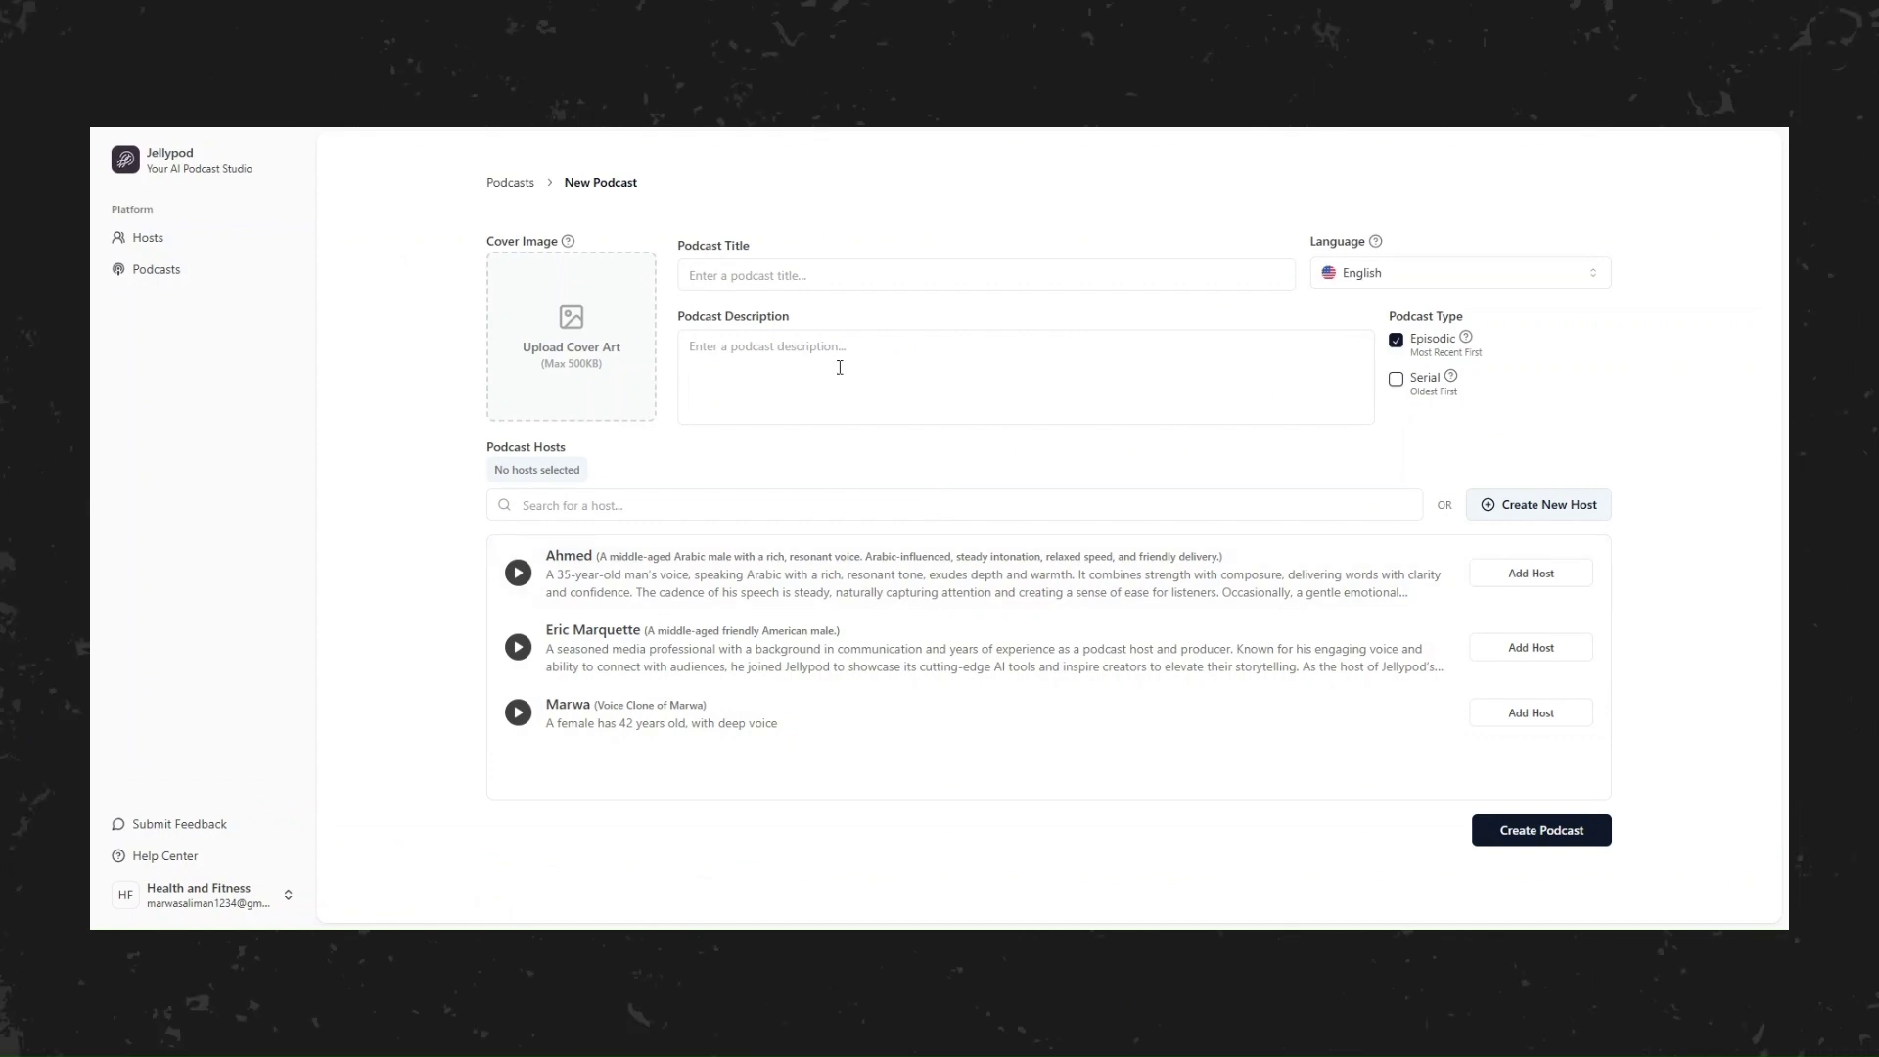
Set both podcast title and description to "هل الذكاء الاصطناعي سيحل محل الانسان قريبا، وسيفقد الكثير من الوظائف".
{"action": "left_click", "coordinate": [822, 278]}
{"action": "key", "text": "ctrl+v"}
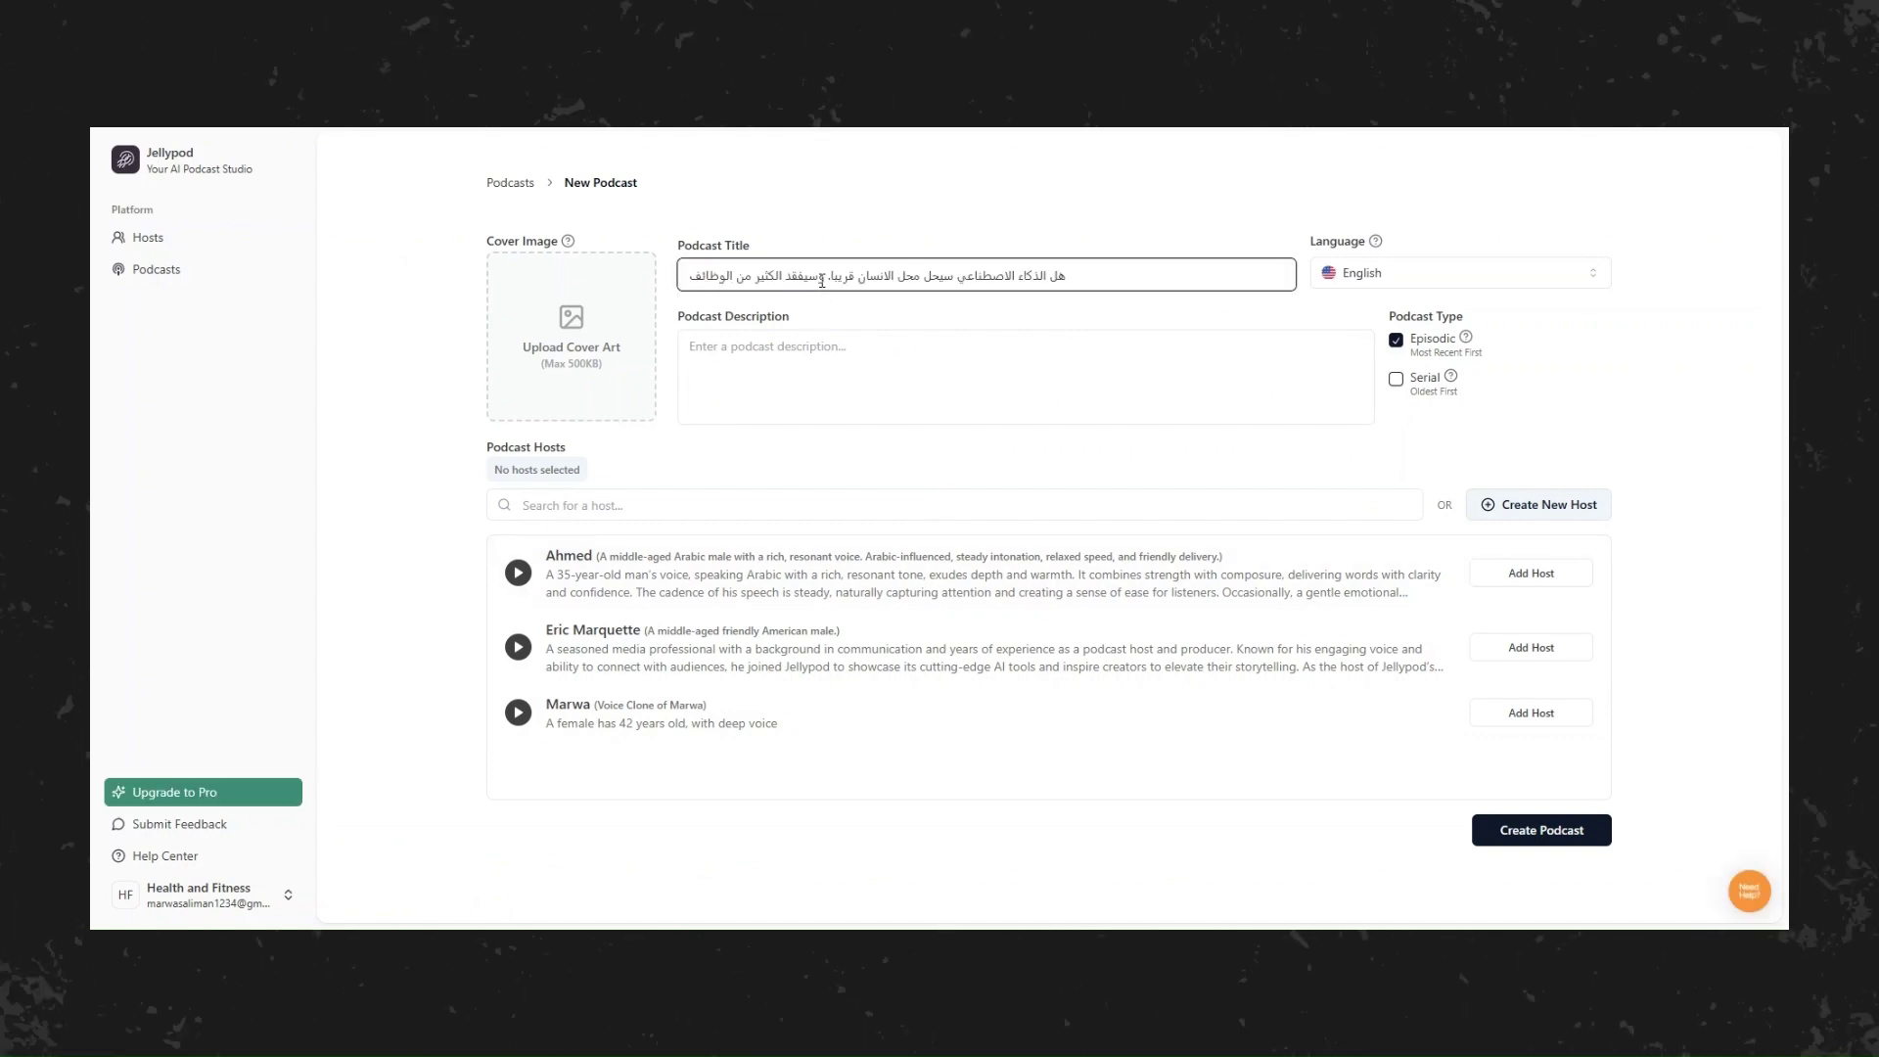
{"action": "left_click", "coordinate": [869, 347]}
{"action": "key", "text": "ctrl+v"}
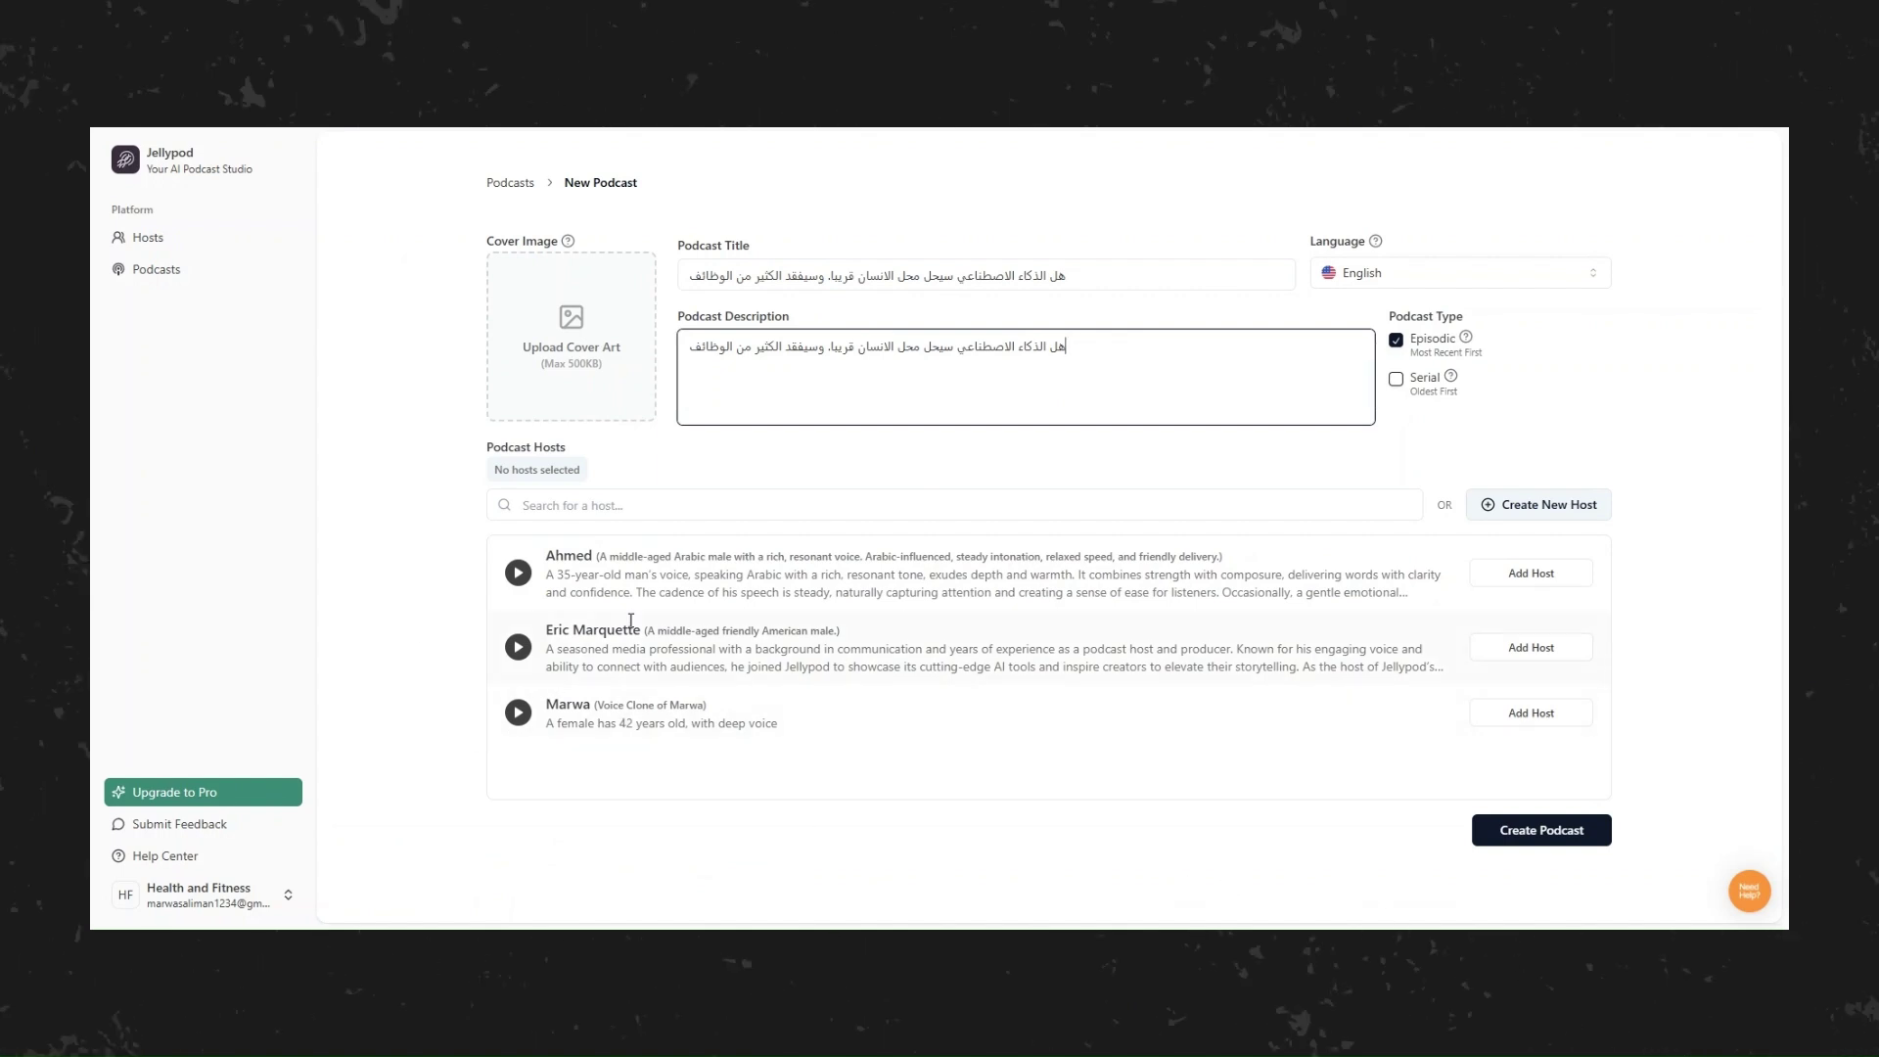
Add the newly made middle-aged Arabic male host to the podcast and create the podcast.
{"action": "left_click", "coordinate": [1669, 616]}
{"action": "left_click", "coordinate": [1532, 573]}
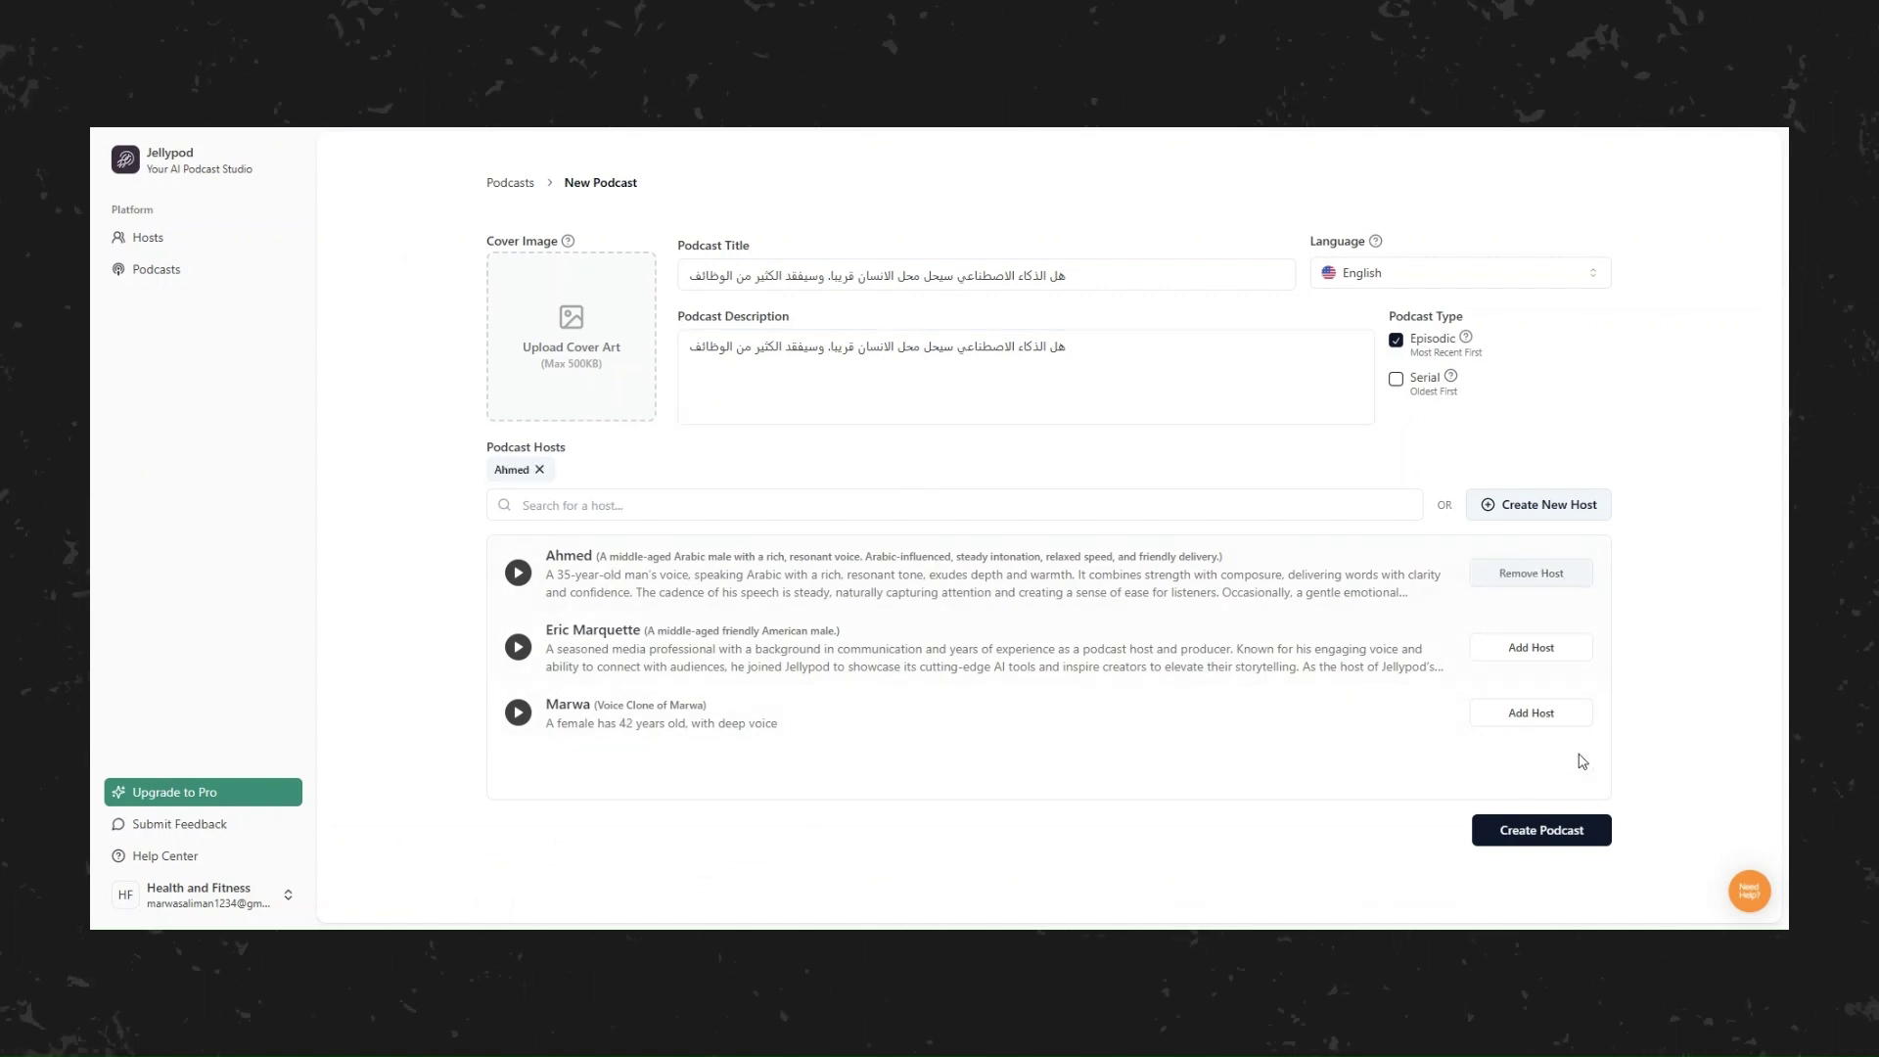
{"action": "left_click", "coordinate": [1552, 843]}
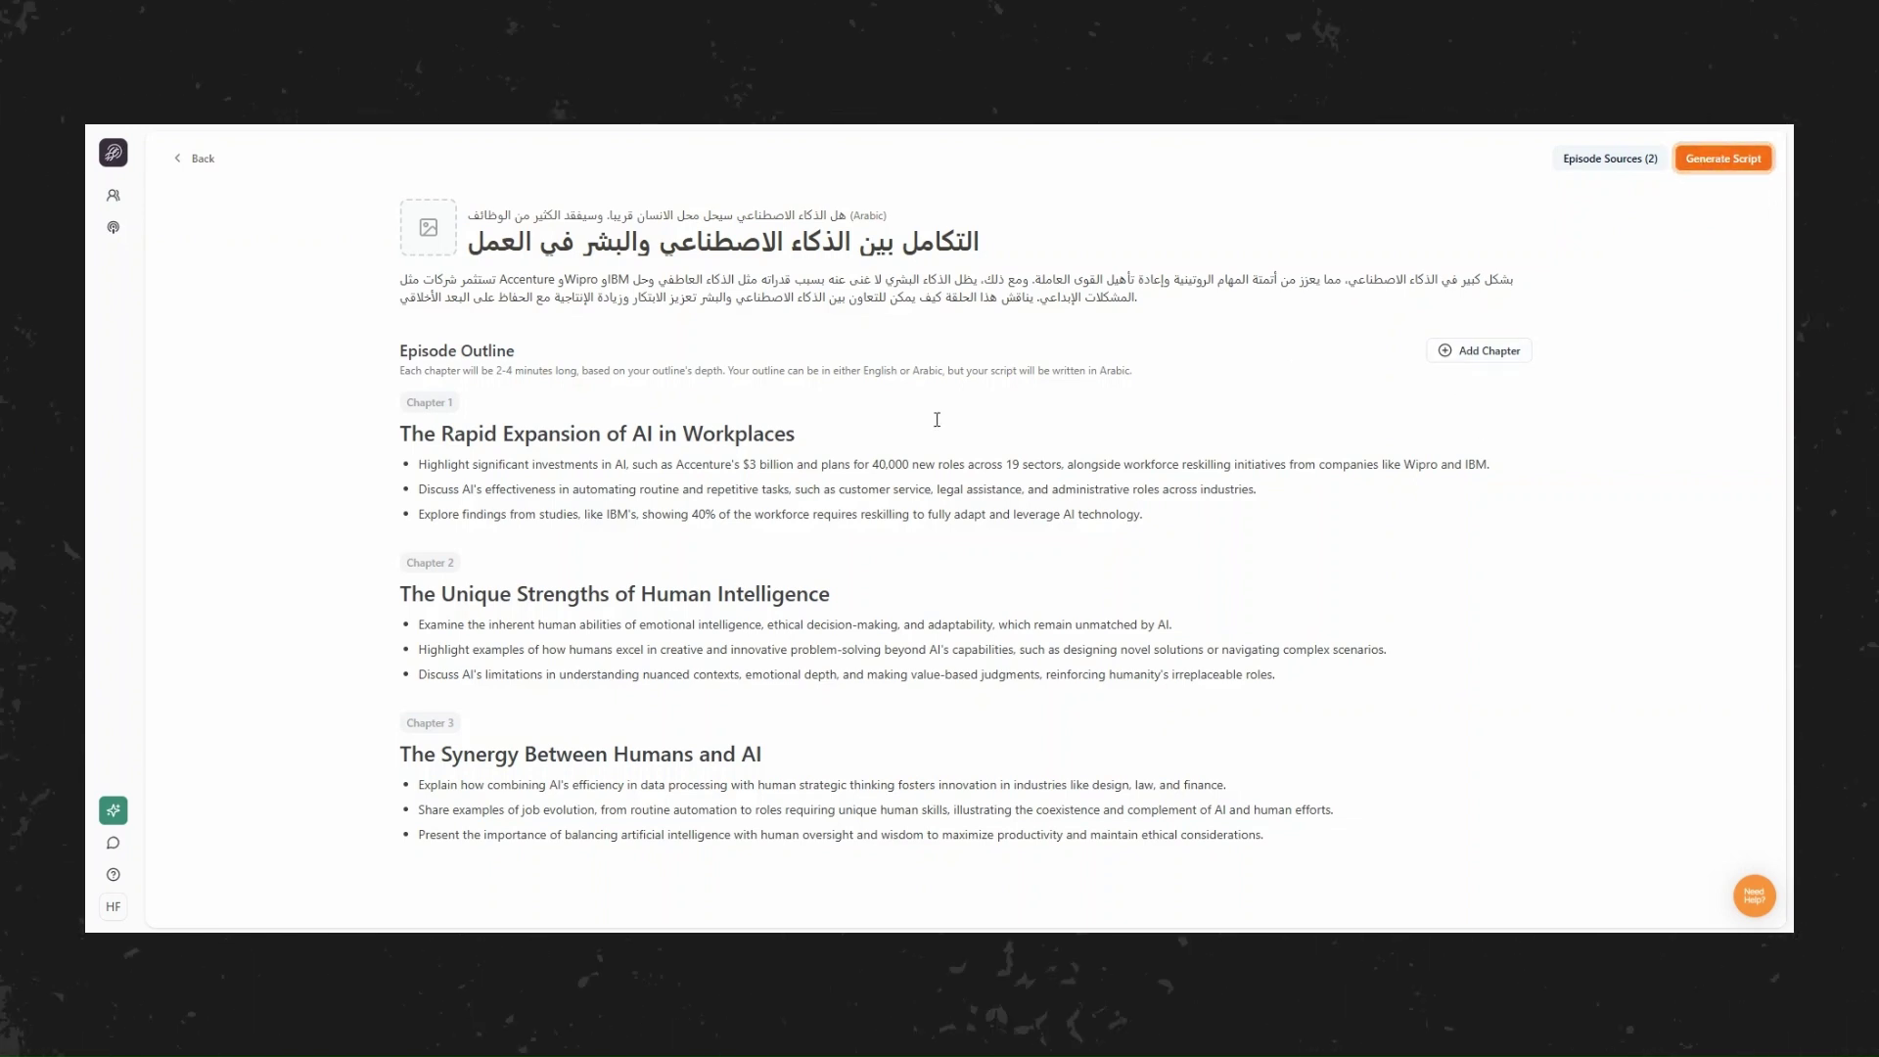
Rewrite the last word of the second bullet in the Chapter 1 outline as "industries" without the final period.
{"action": "left_click_drag", "start_coordinate": [879, 490], "coordinate": [1202, 498]}
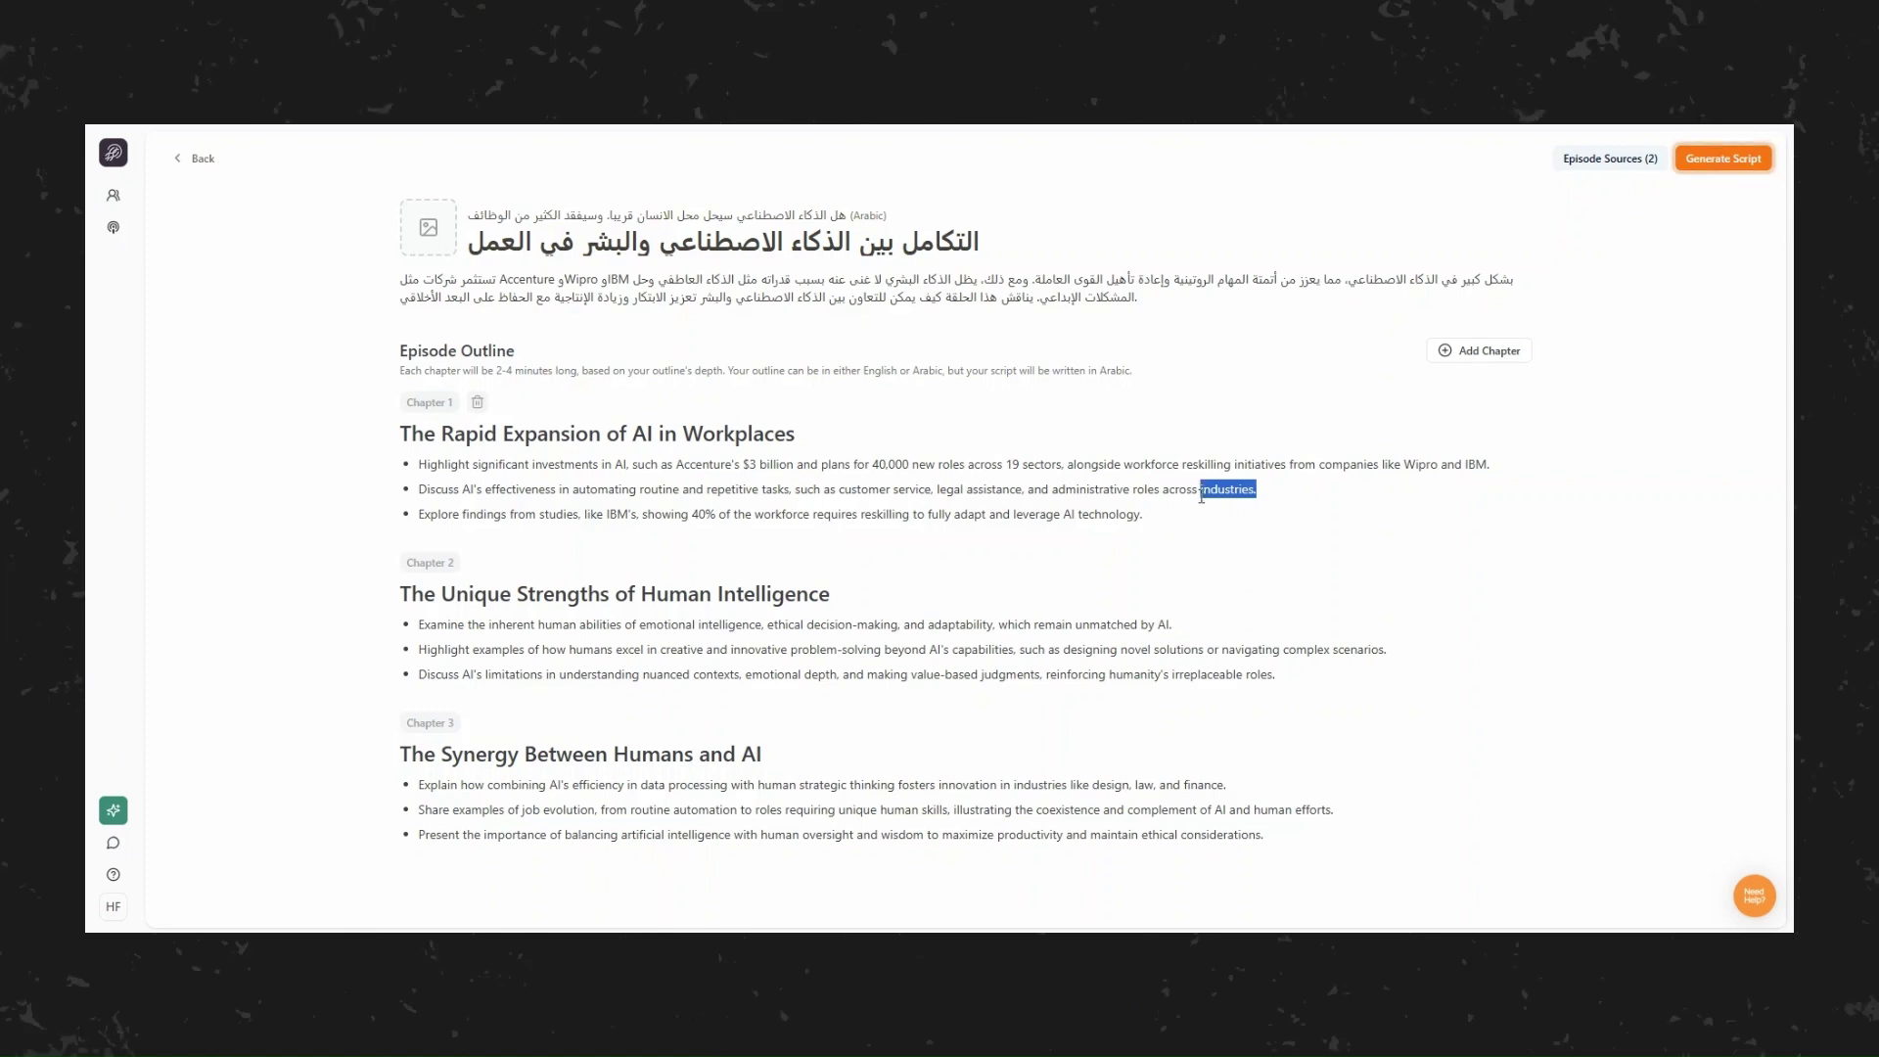
{"action": "key", "text": "BackSpace"}
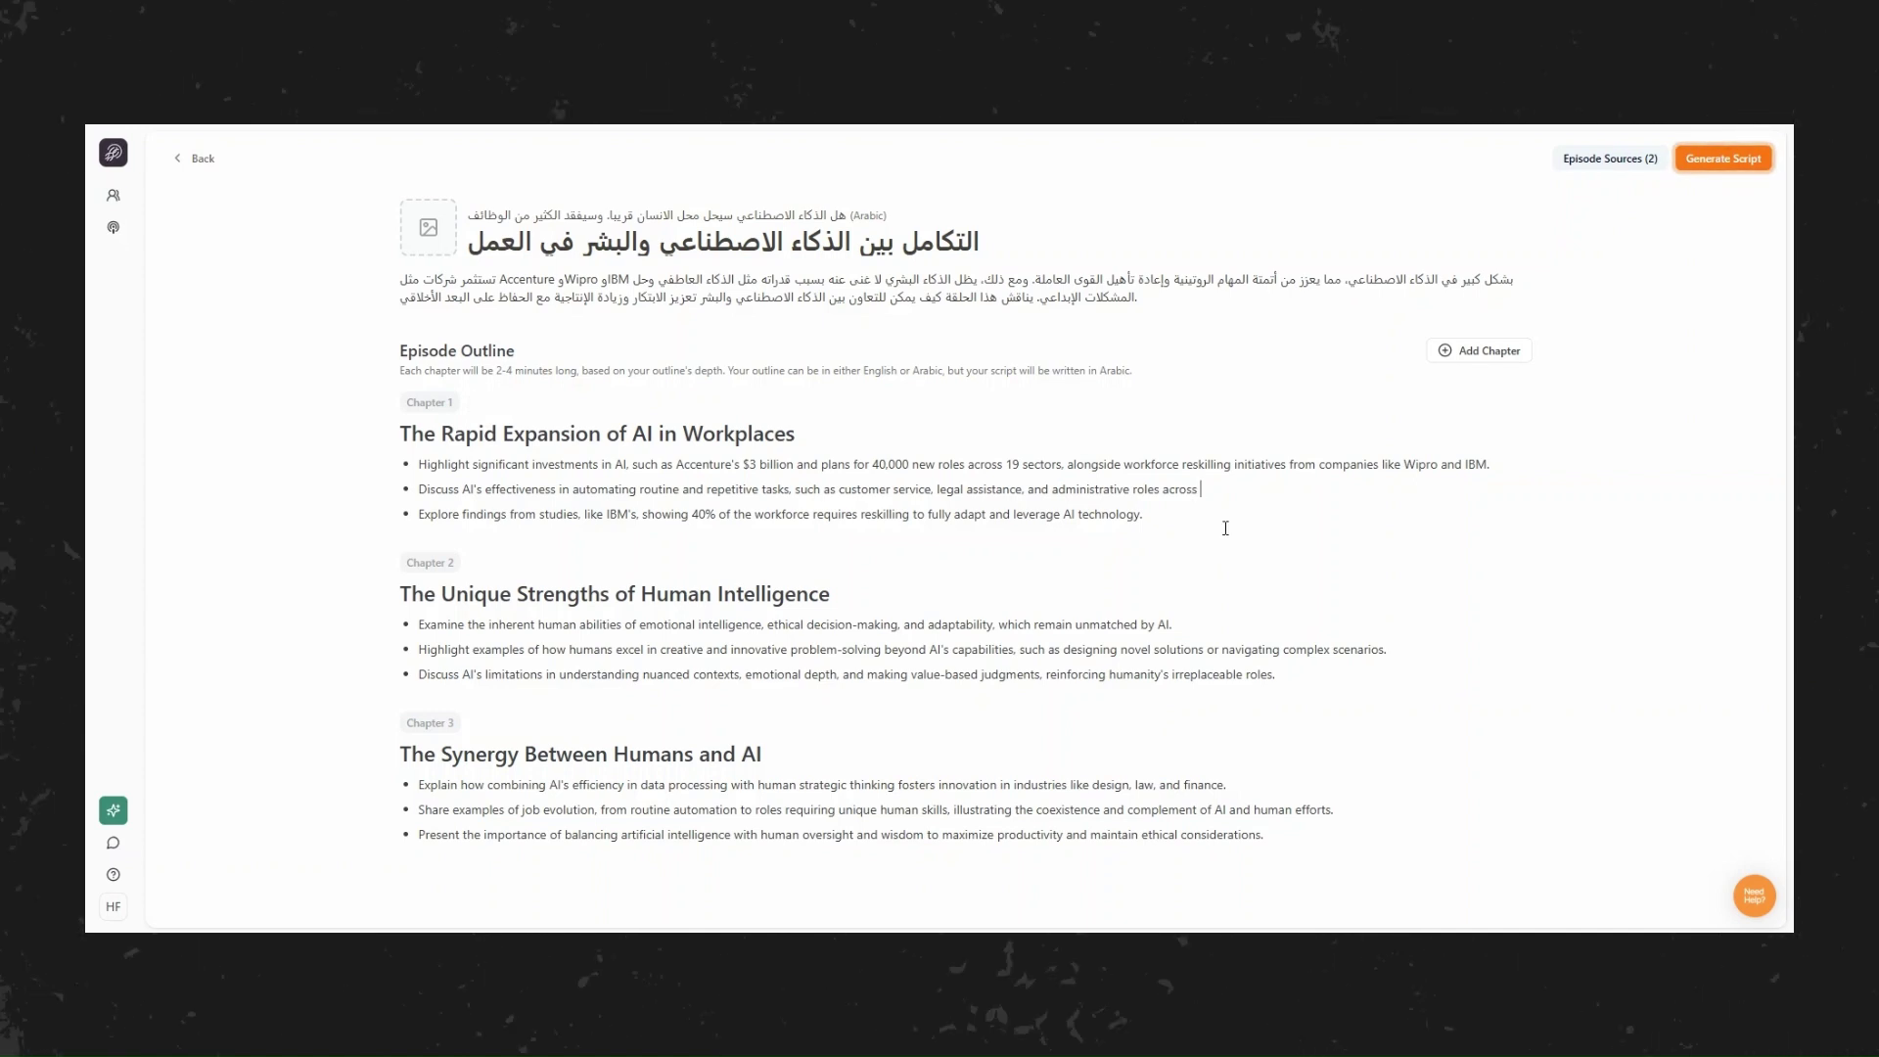
{"action": "type", "text": "هىيعسفقهثس"}
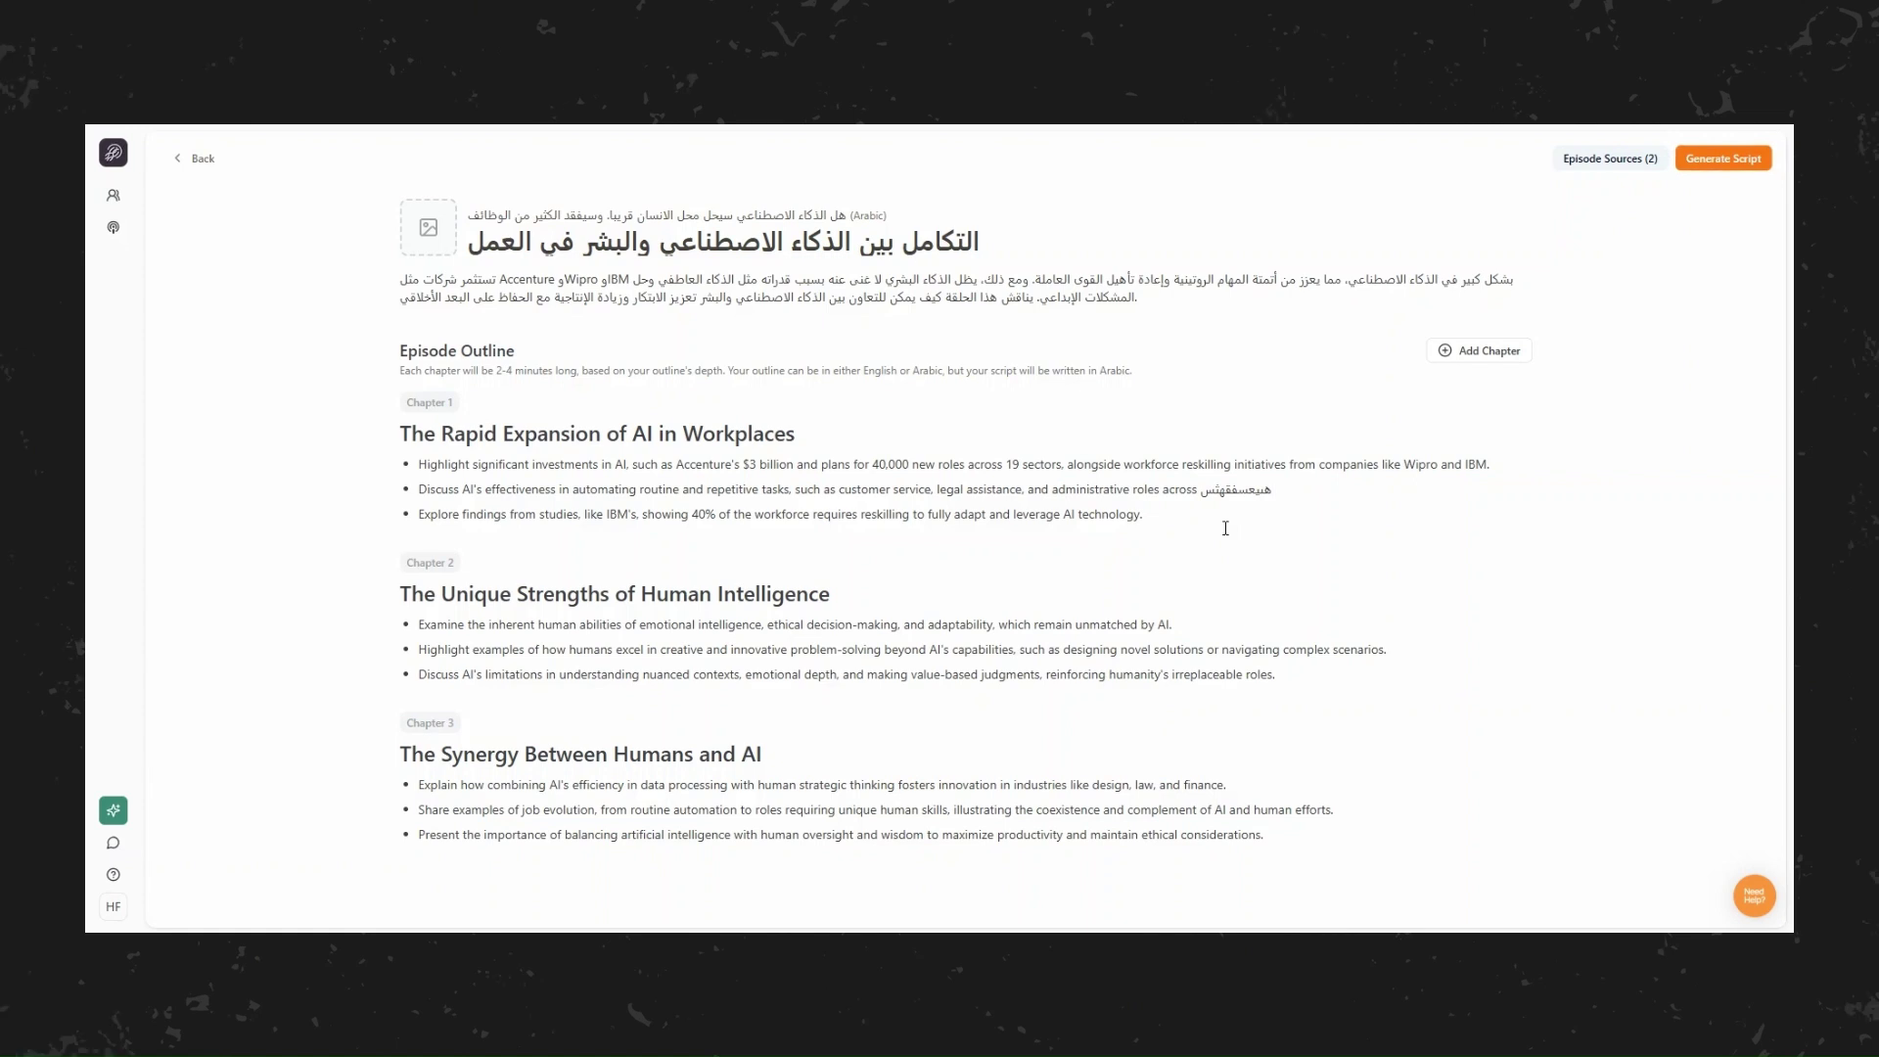
{"action": "key", "text": "BackSpace"}
{"action": "key", "text": "BackSpace"}
{"action": "key", "text": "BackSpace"}
{"action": "key", "text": "BackSpace"}
{"action": "key", "text": "BackSpace"}
{"action": "key", "text": "BackSpace"}
{"action": "key", "text": "BackSpace"}
{"action": "key", "text": "BackSpace"}
{"action": "key", "text": "BackSpace"}
{"action": "key", "text": "BackSpace"}
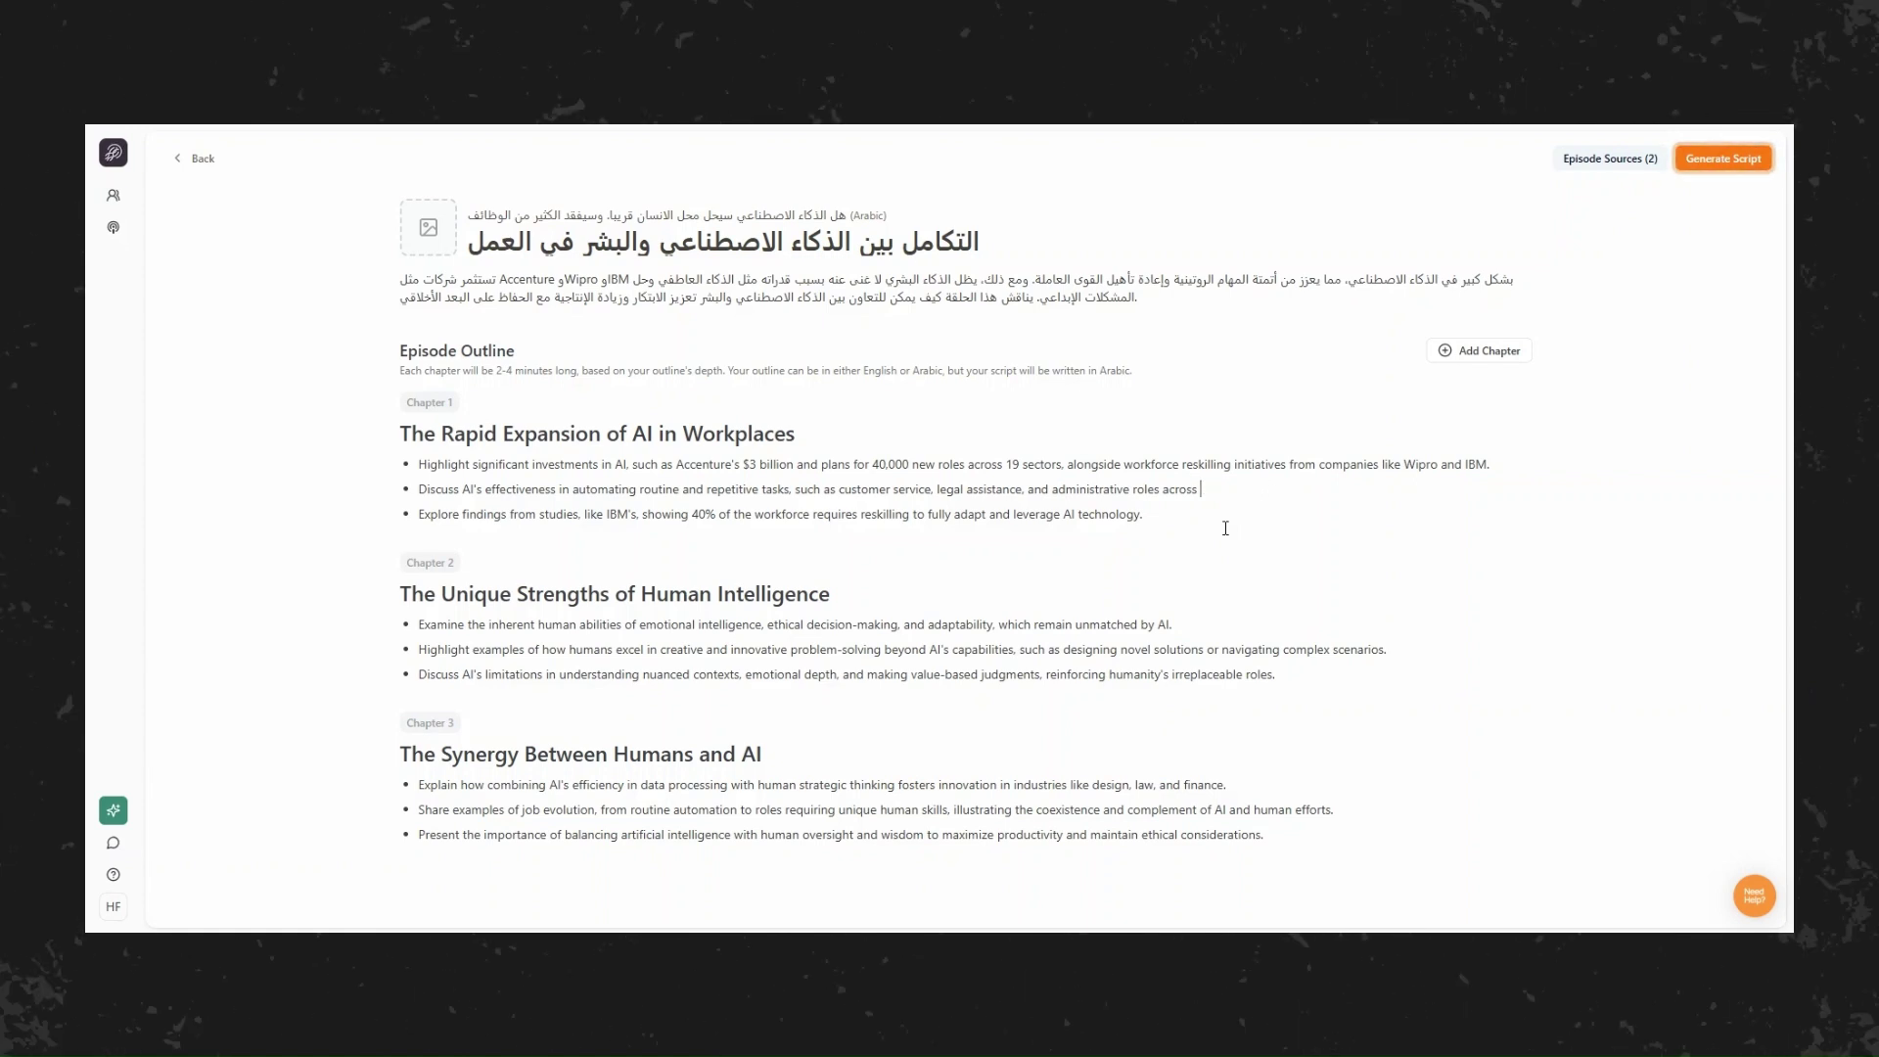
{"action": "type", "text": "indu"}
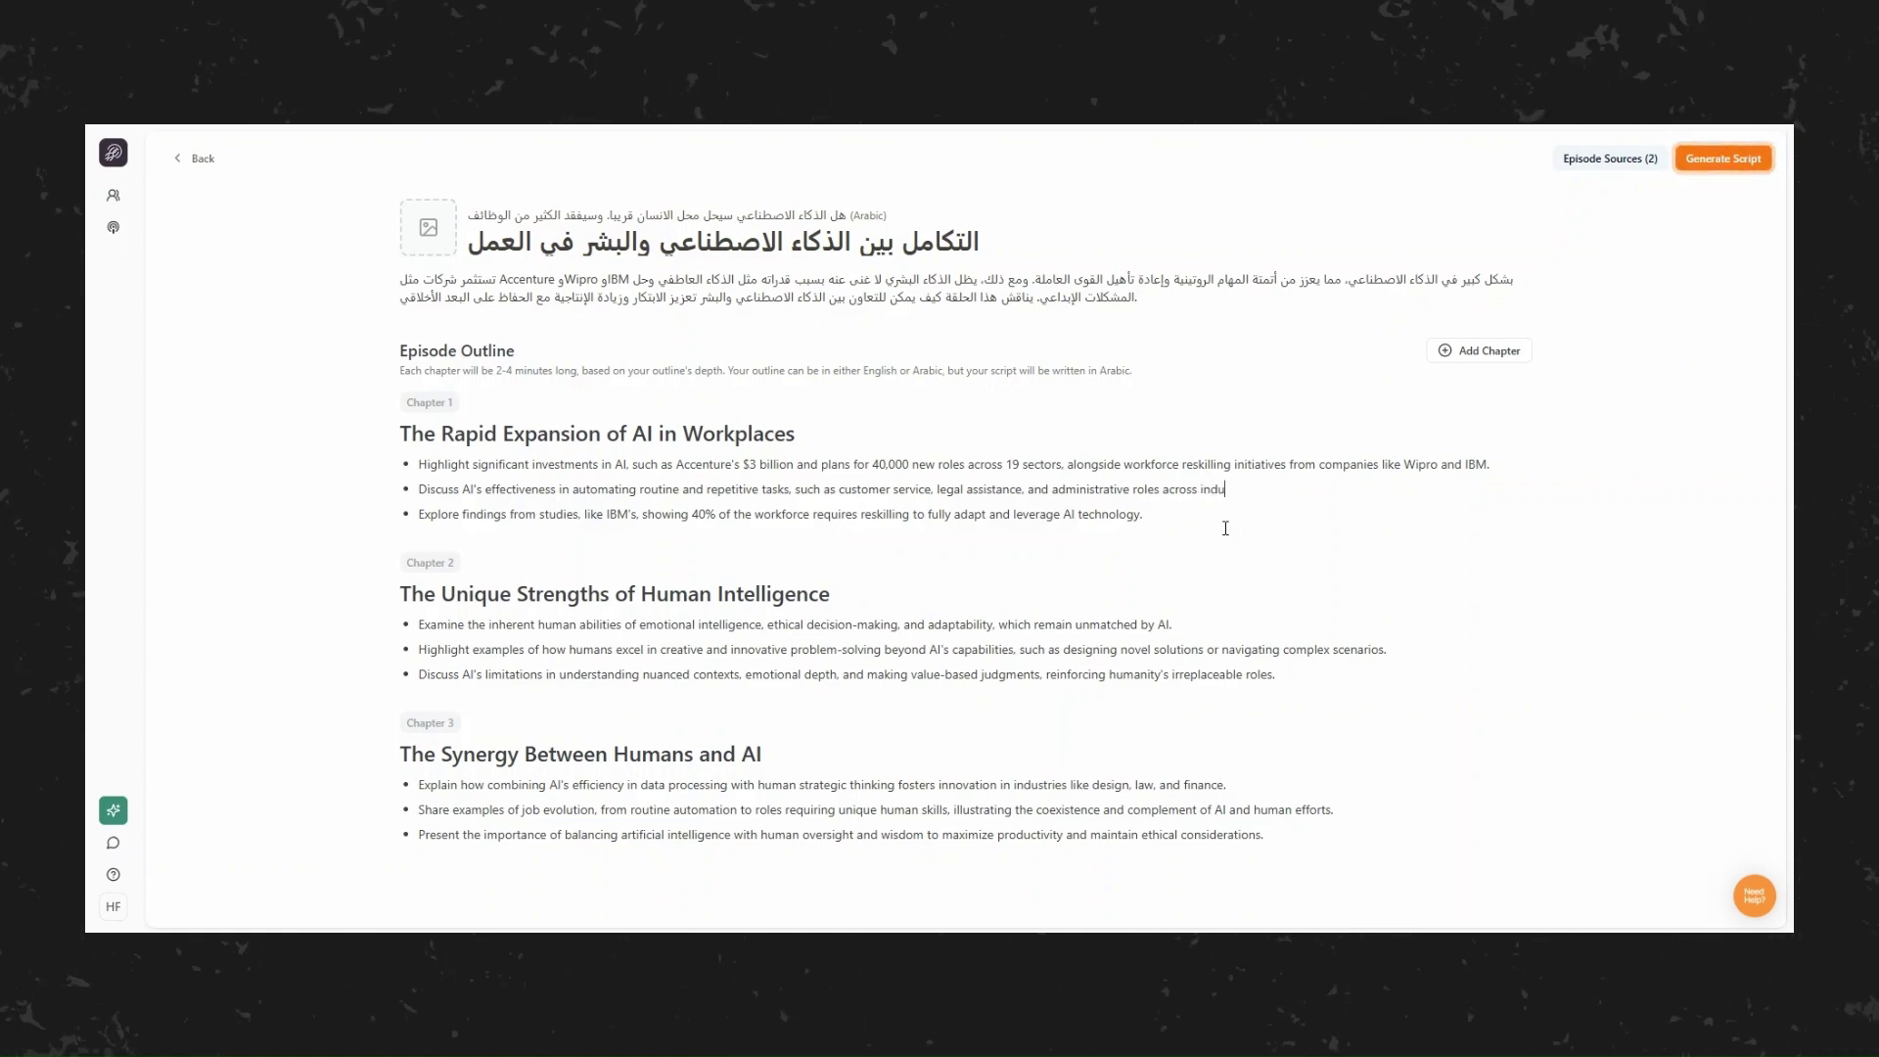
{"action": "type", "text": "stries"}
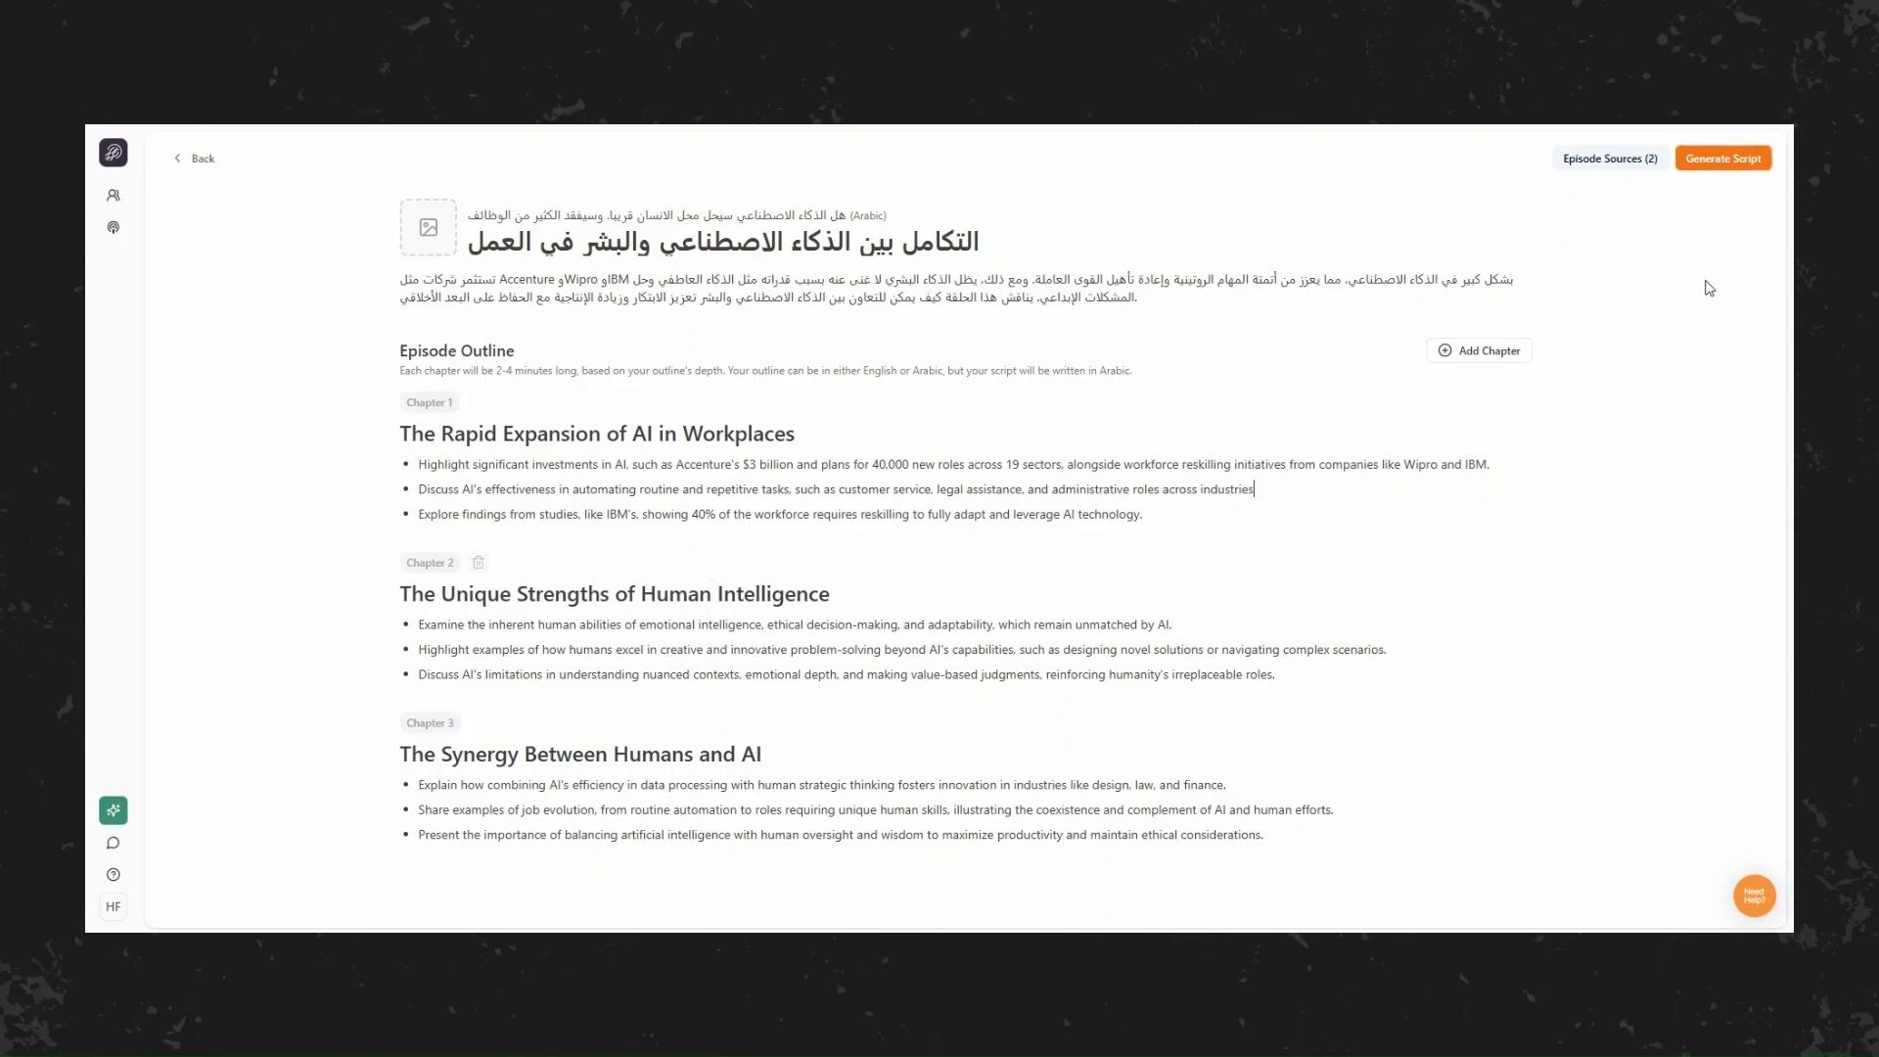
Generate the episode script from the three-chapter outline.
{"action": "left_click", "coordinate": [1711, 161]}
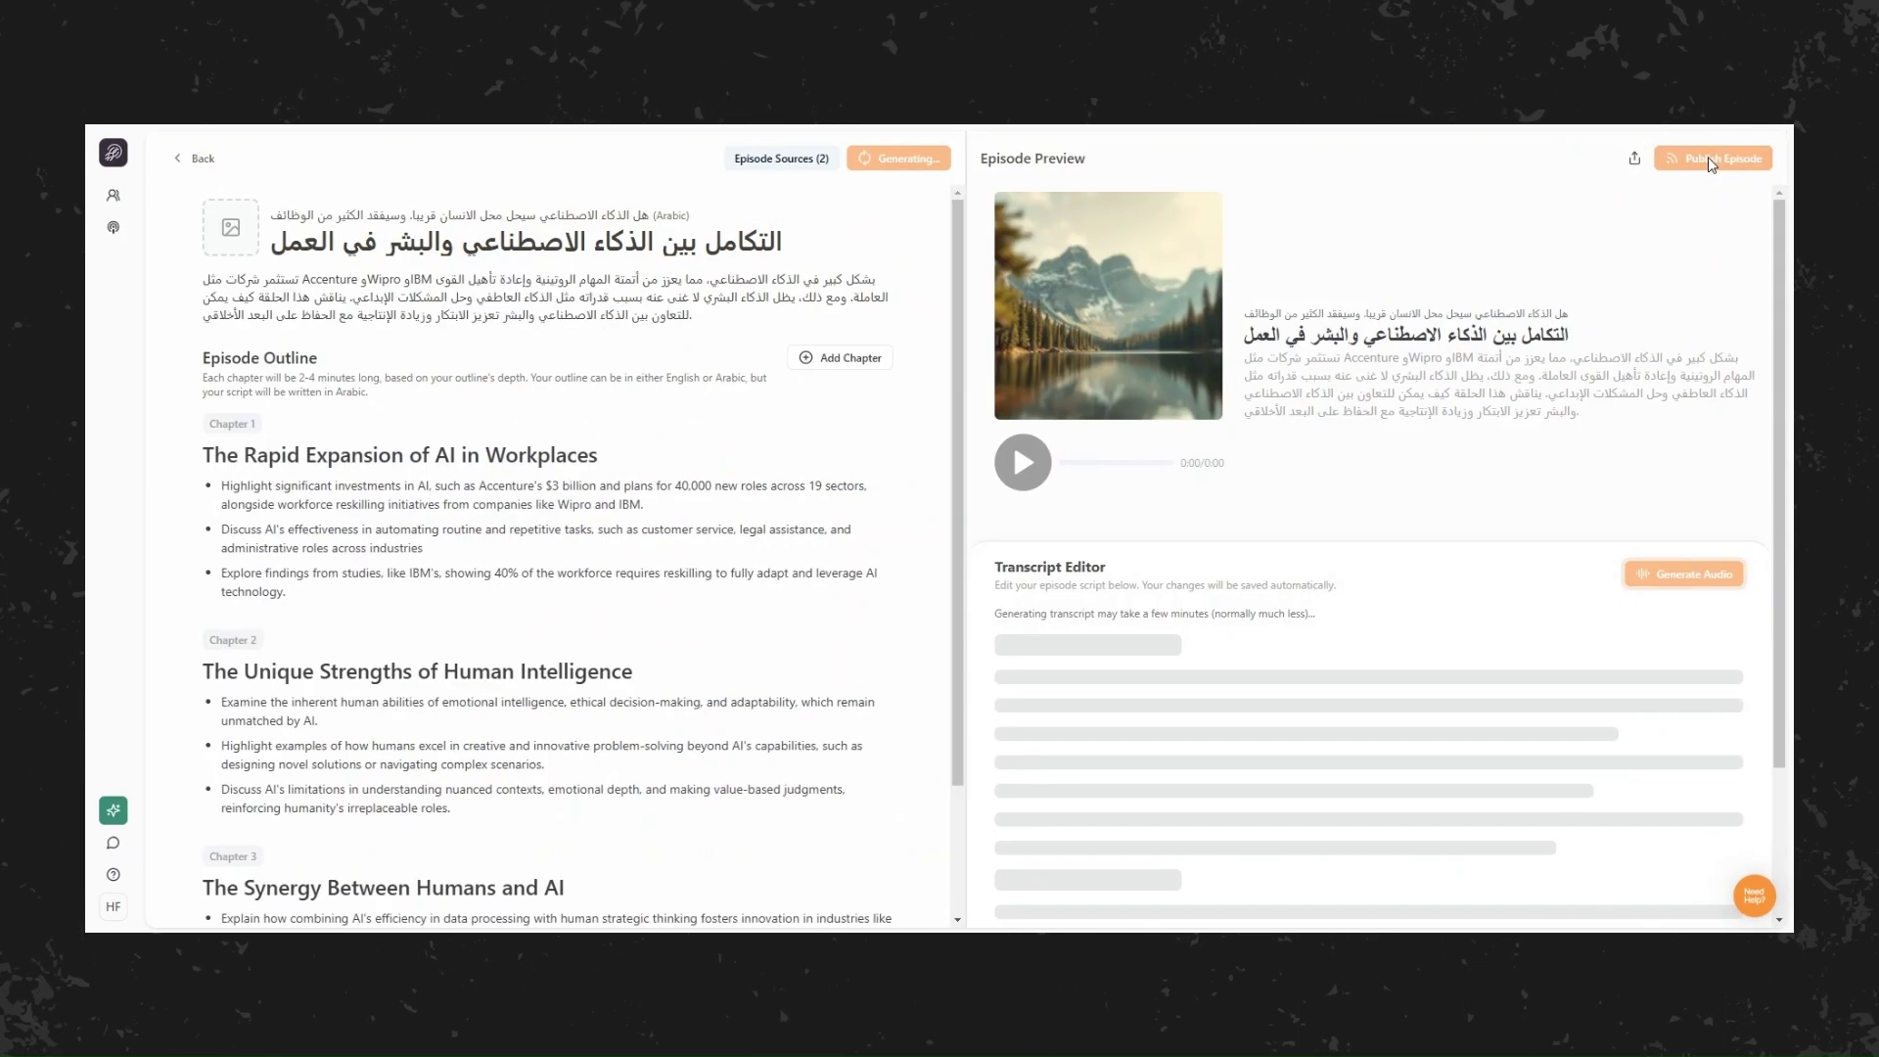